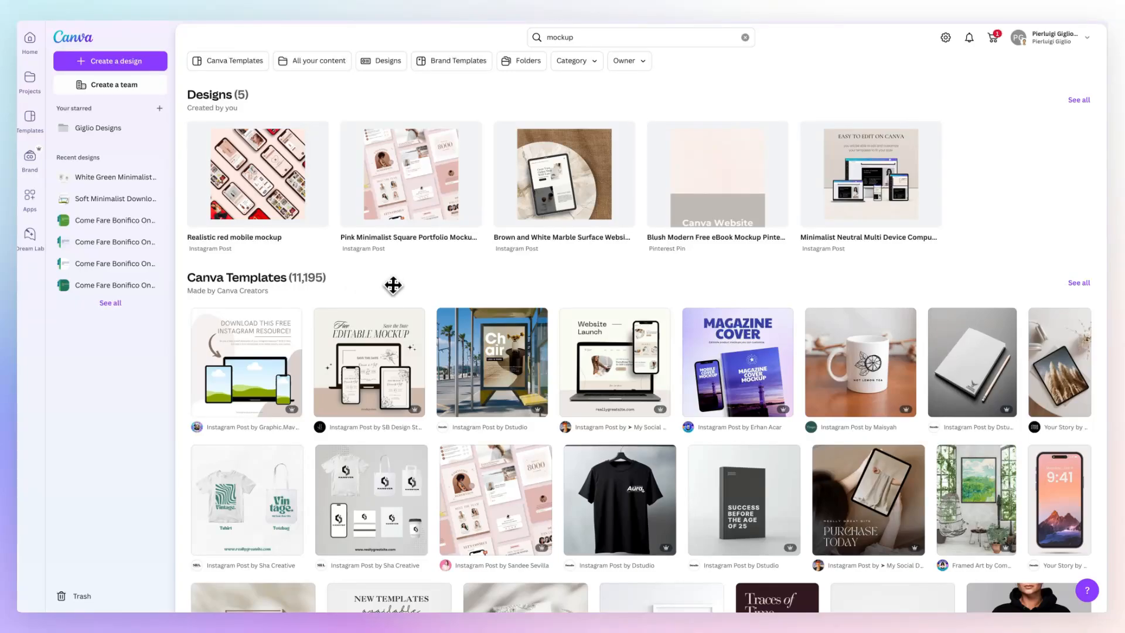
Step: Open the Black and White Minimalist T-Shirt Mockup Instagram Post from the mockup search results for customizing
scroll(413, 288, "down", 3)
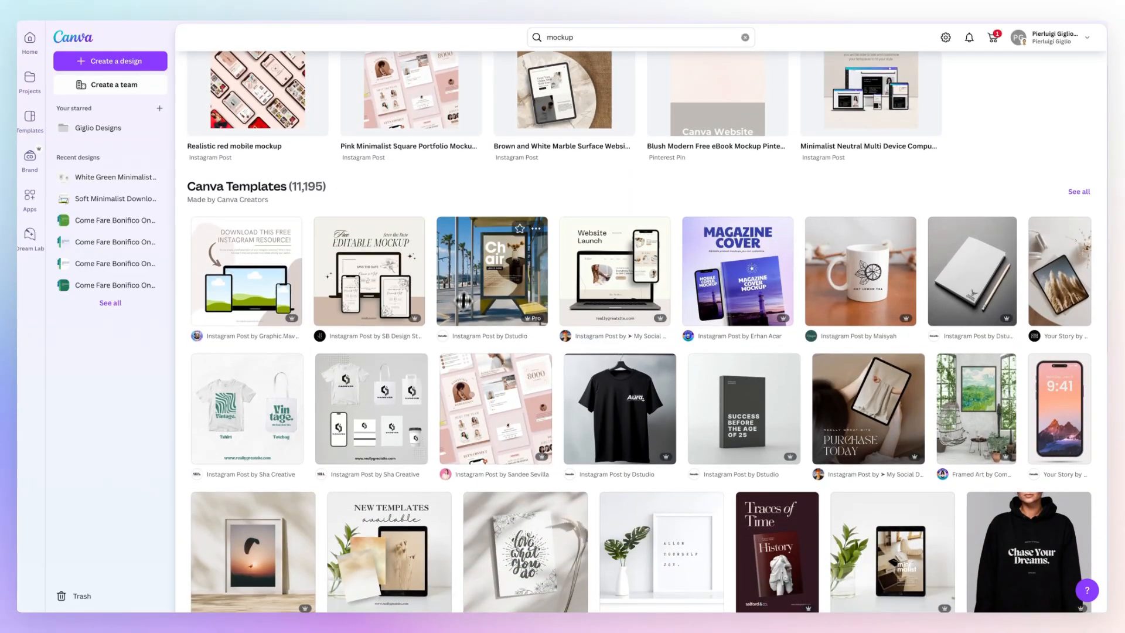
scroll(431, 312, "down", 1)
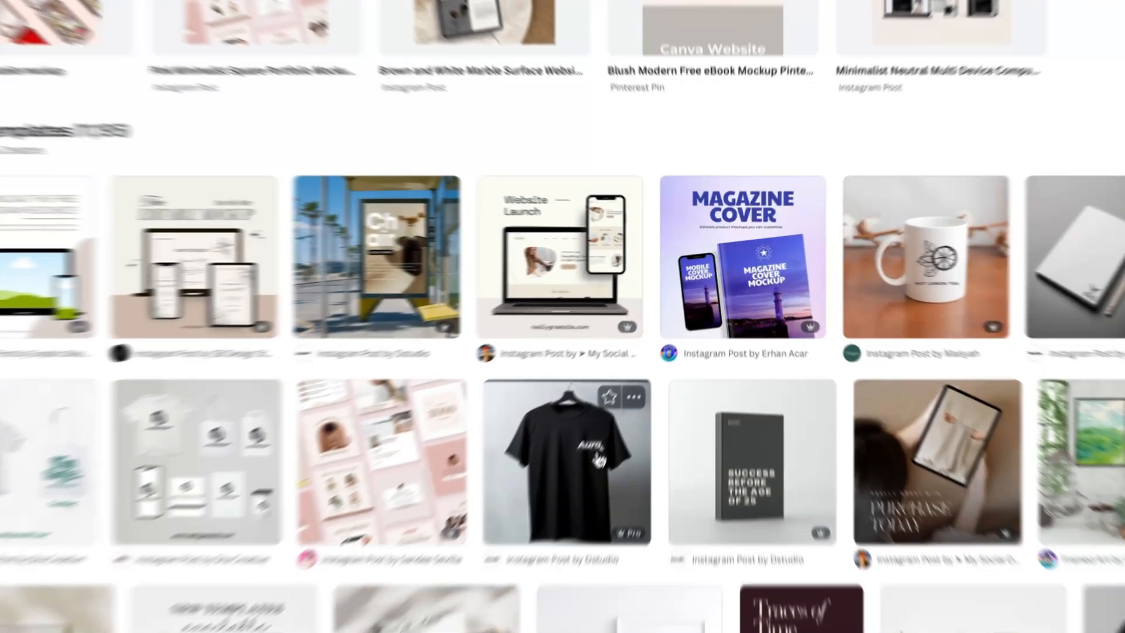
left_click(641, 390)
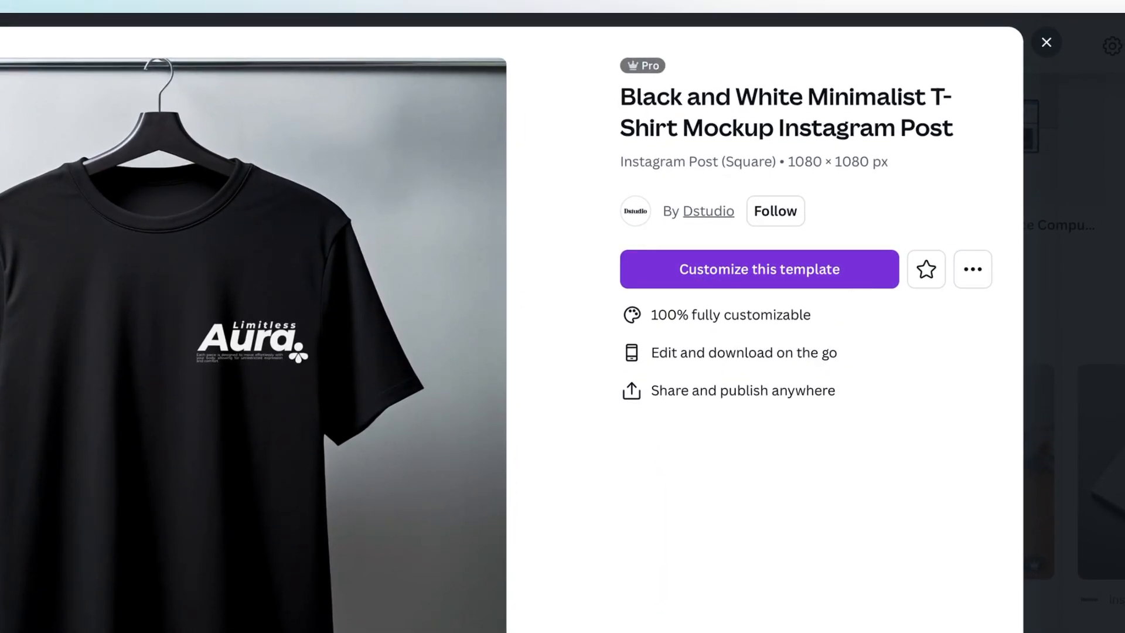
left_click(708, 278)
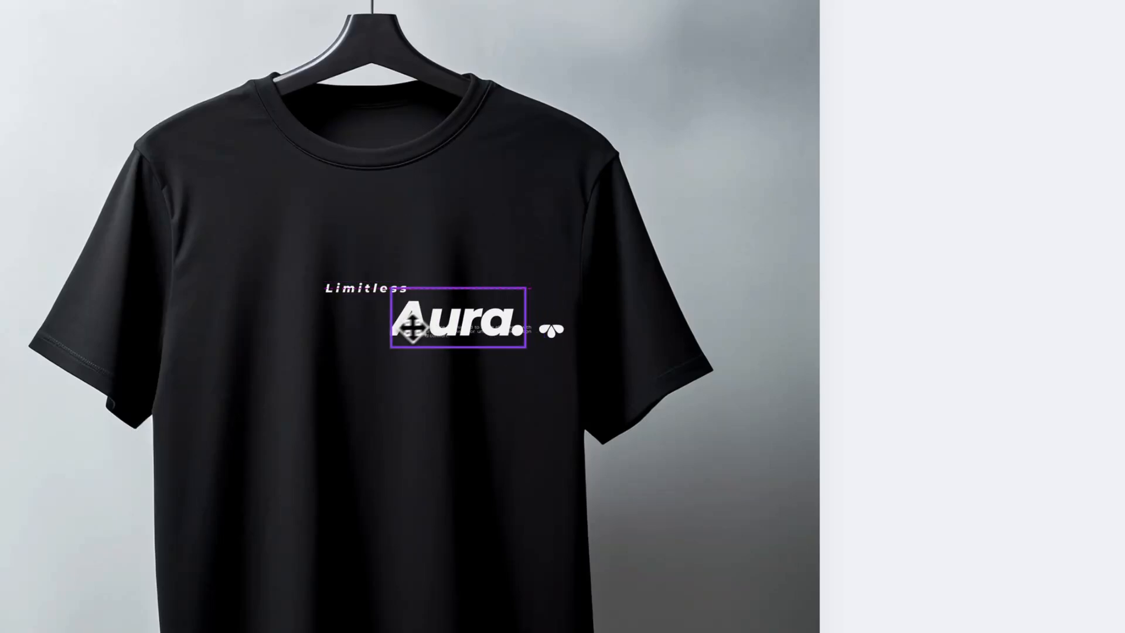
Step: Rearrange the T-shirt artwork: move "Aura." beneath "Limitless", and place the small paragraph and the petal graphic separately on the opposite chest side
left_click_drag(318, 369, 304, 328)
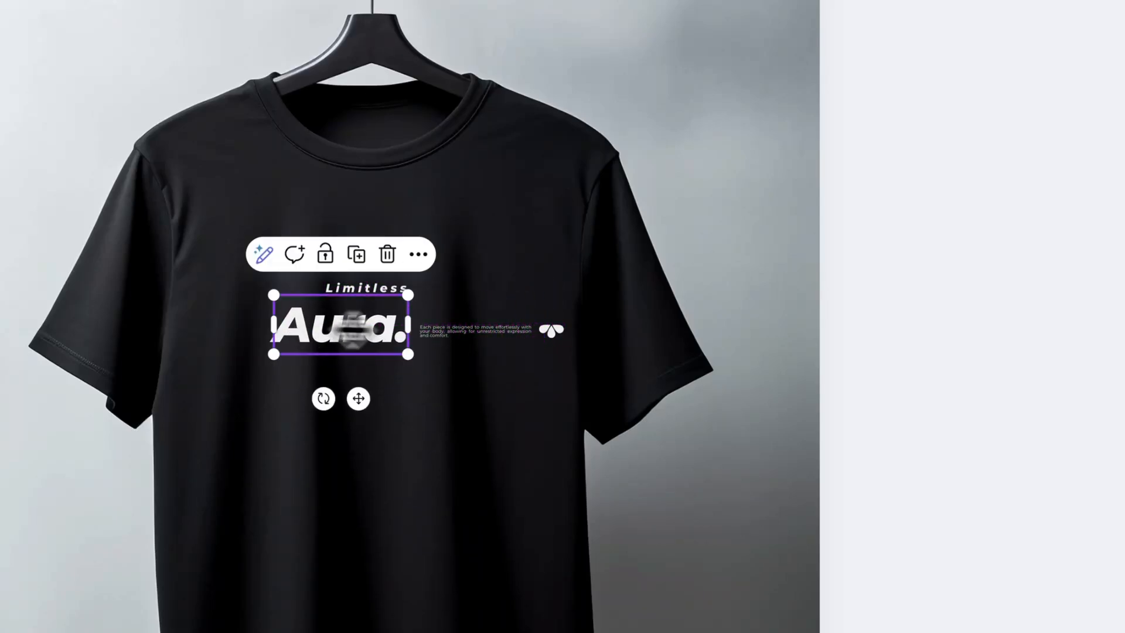
key("Escape")
left_click_drag(500, 337, 533, 266)
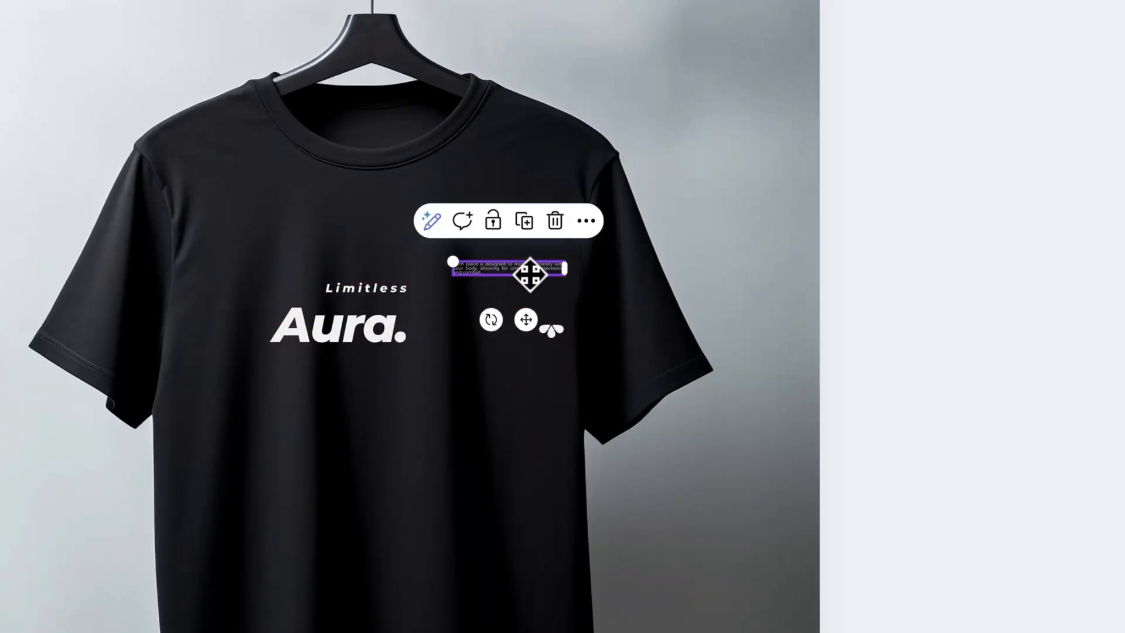
left_click_drag(546, 334, 509, 301)
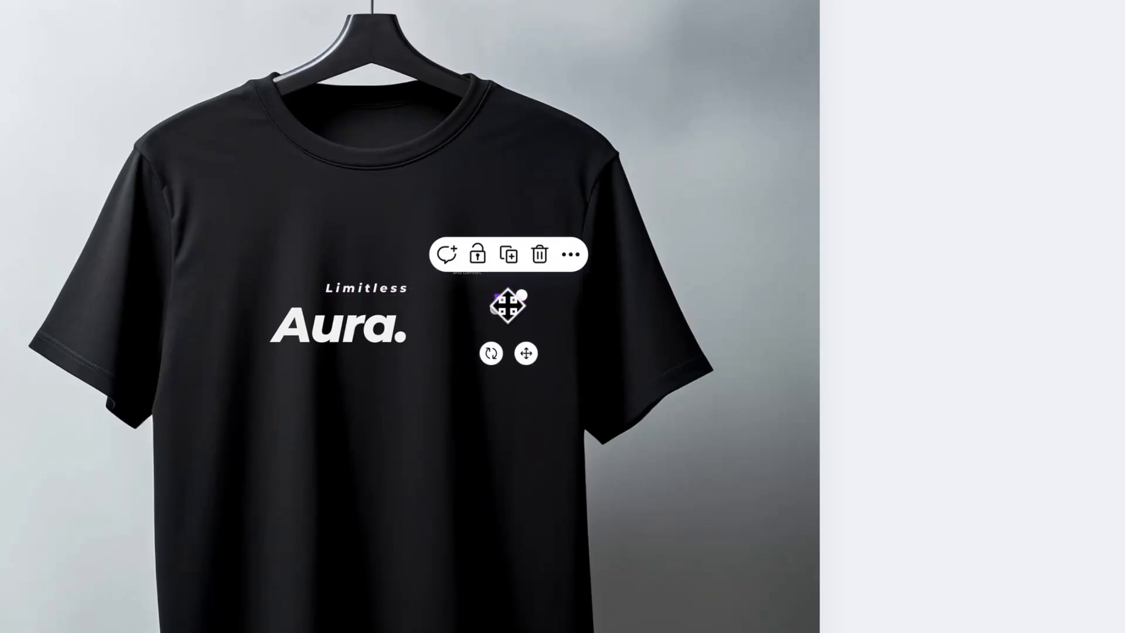
left_click(607, 339)
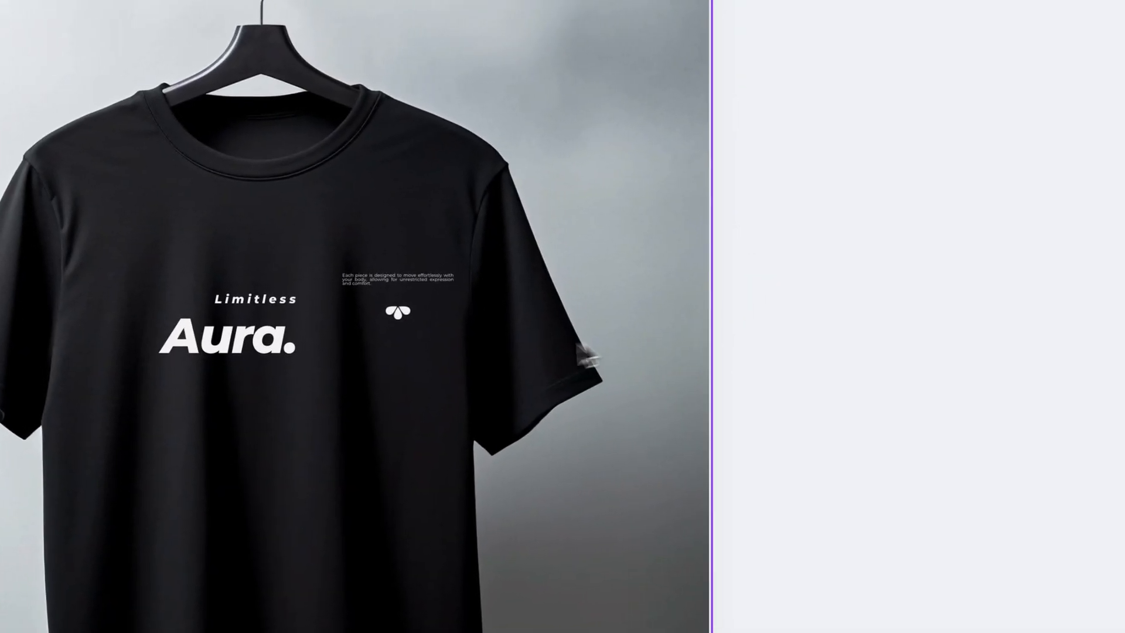
Step: Delete the petal graphic and the small paragraph from the T-shirt design
left_click(393, 315)
key("BackSpace")
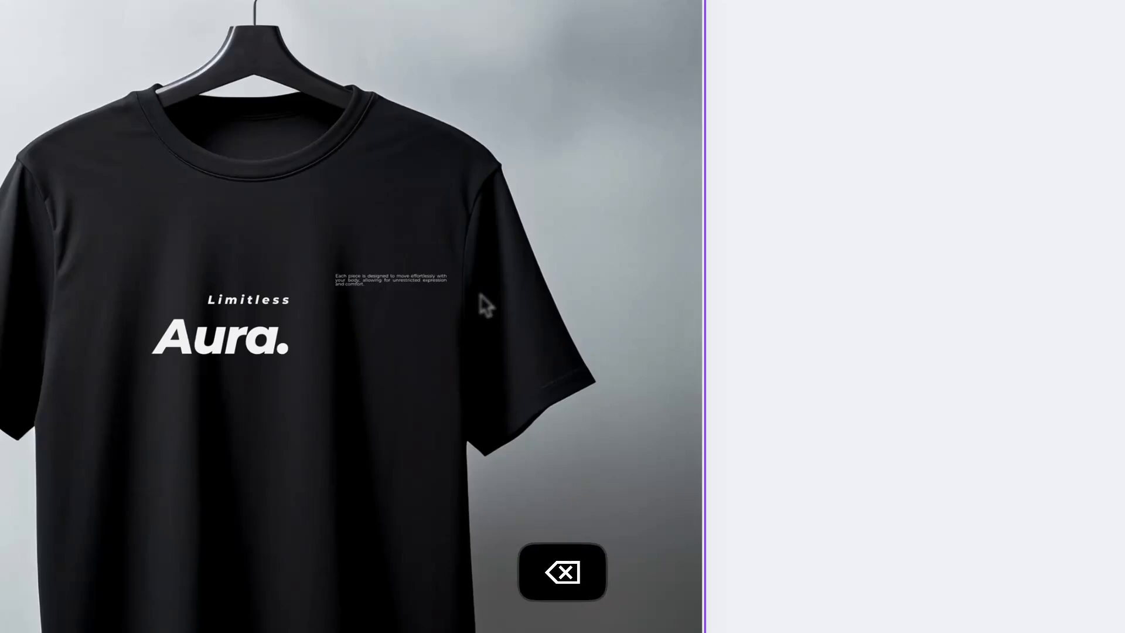
left_click(399, 275)
key("BackSpace")
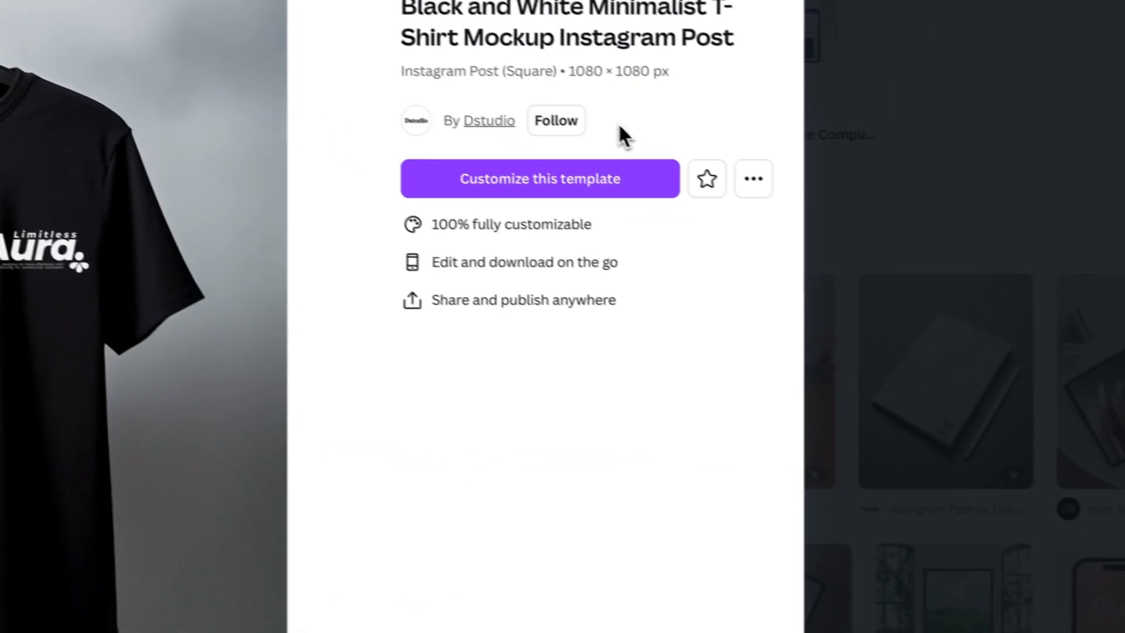
Step: Return to the mockup search results and expand the Apps section to show more apps
scroll(618, 133, "down", 4)
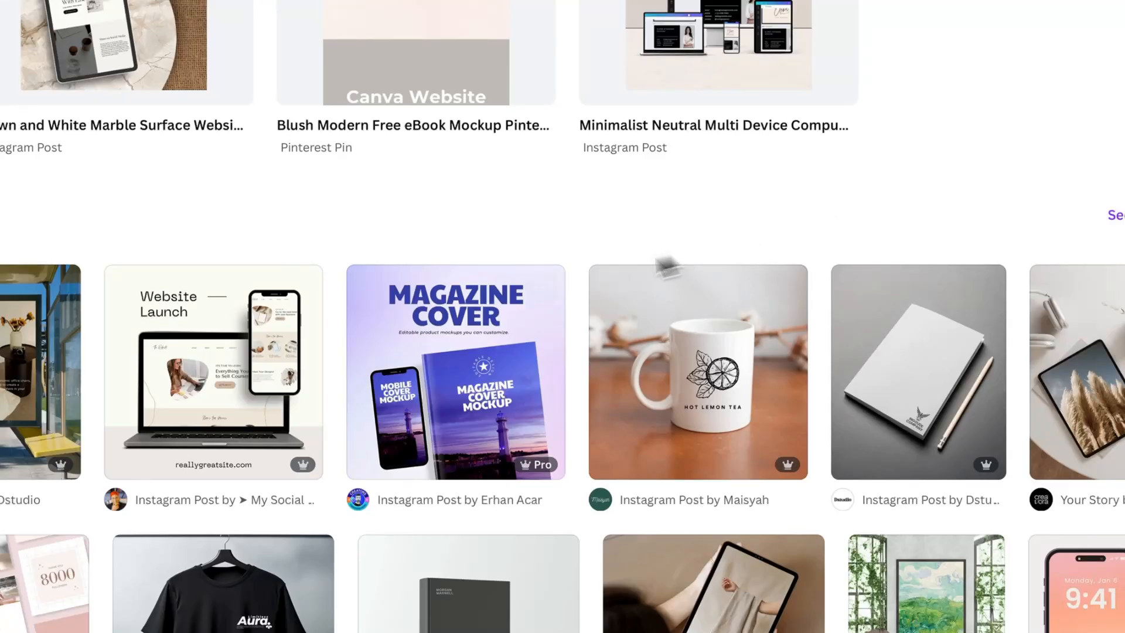
scroll(523, 273, "down", 12)
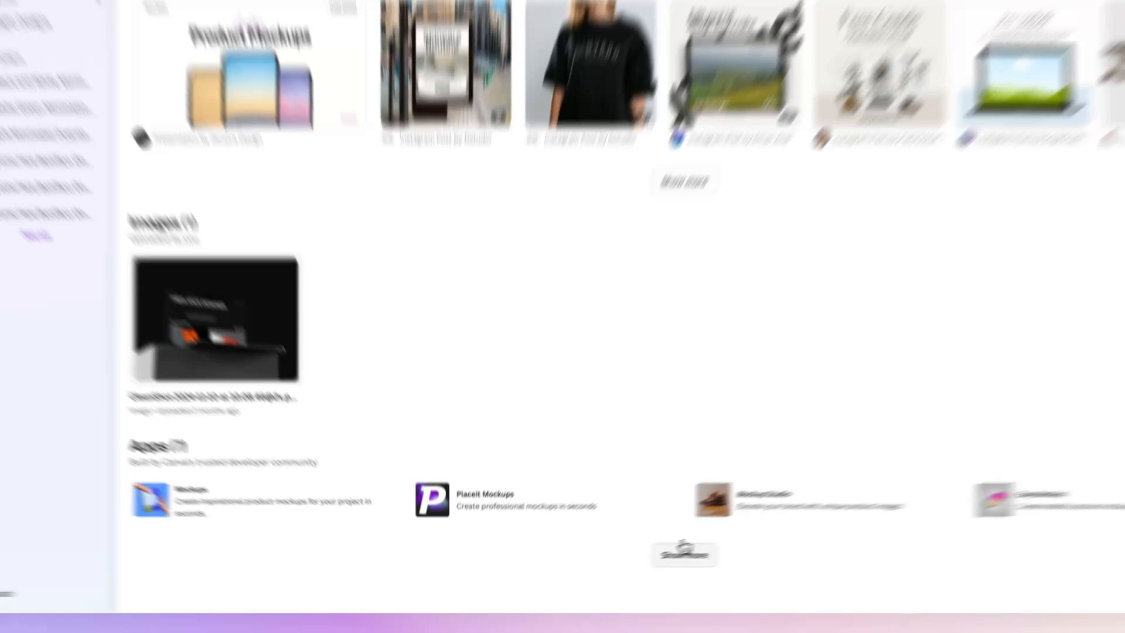
left_click(627, 564)
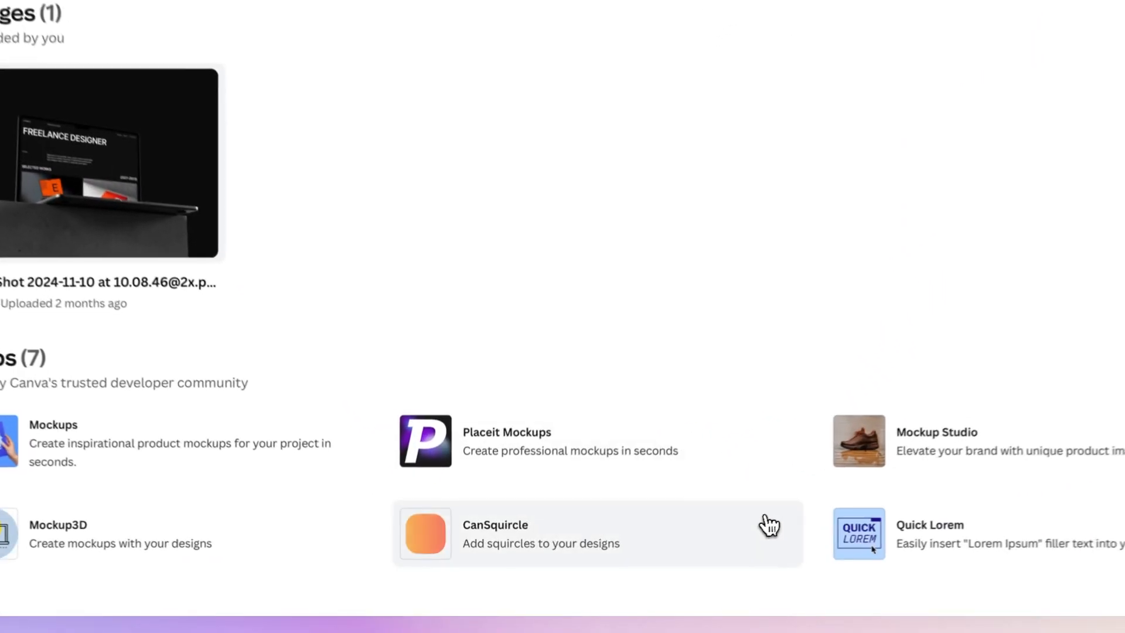
scroll(579, 463, "down", 1)
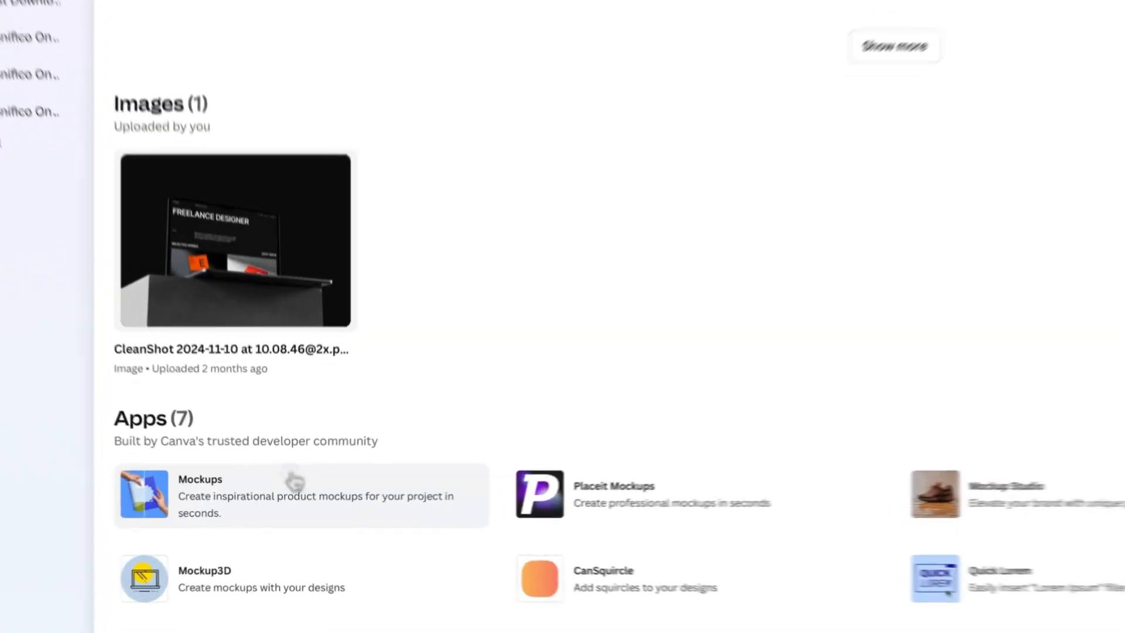
Step: Use the Mockups app in a new Whiteboard design
left_click(292, 502)
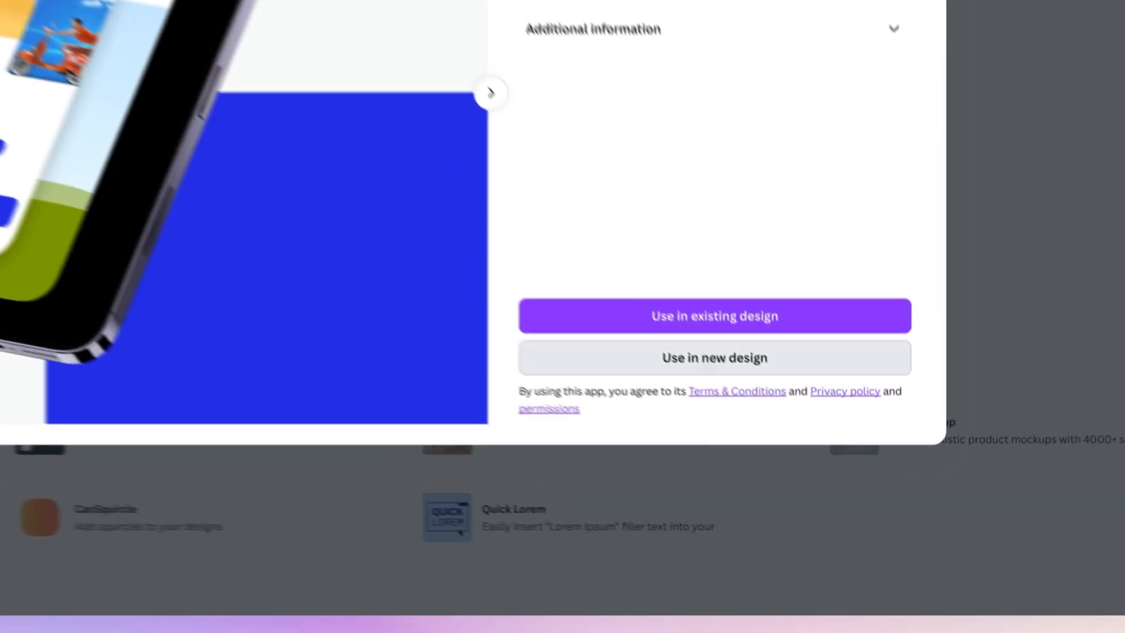
left_click(810, 468)
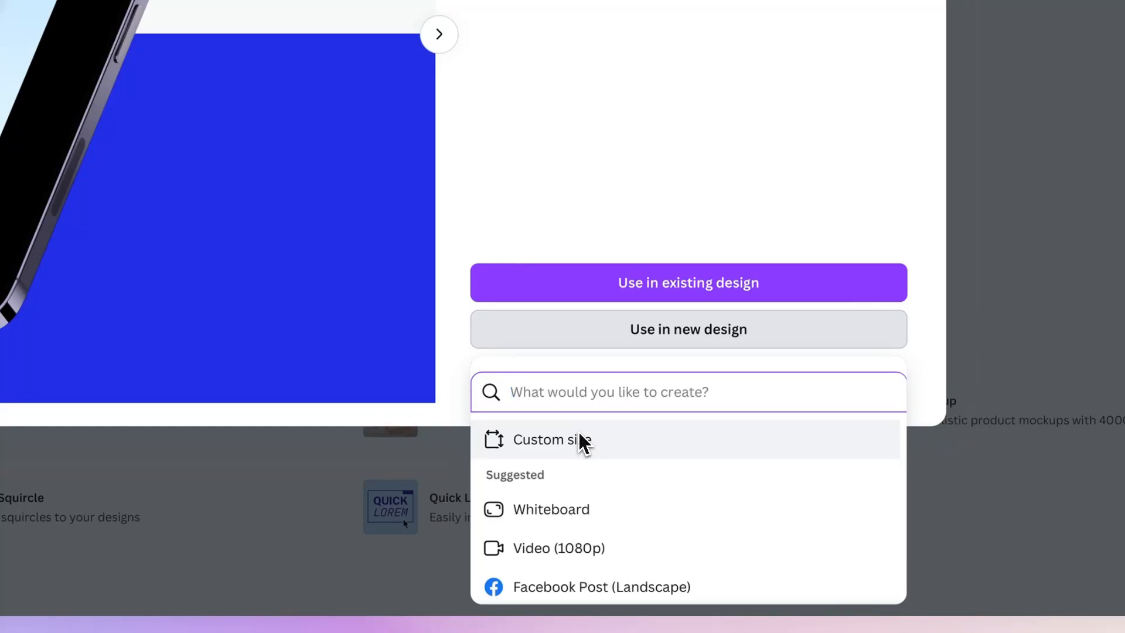
scroll(590, 498, "down", 1)
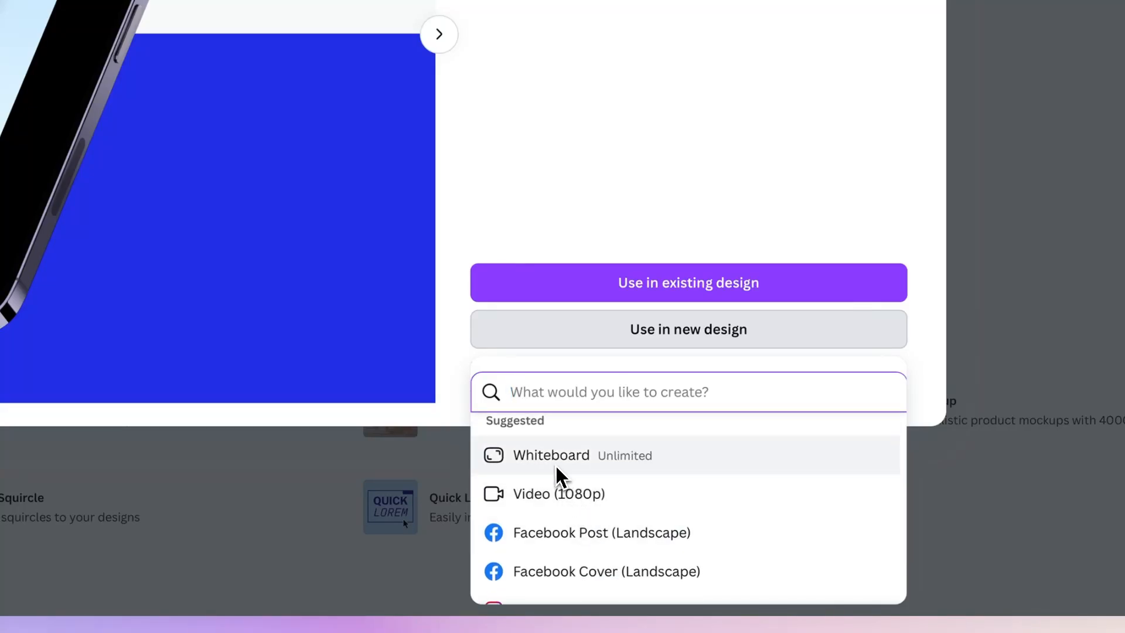
scroll(560, 476, "up", 1)
left_click(565, 514)
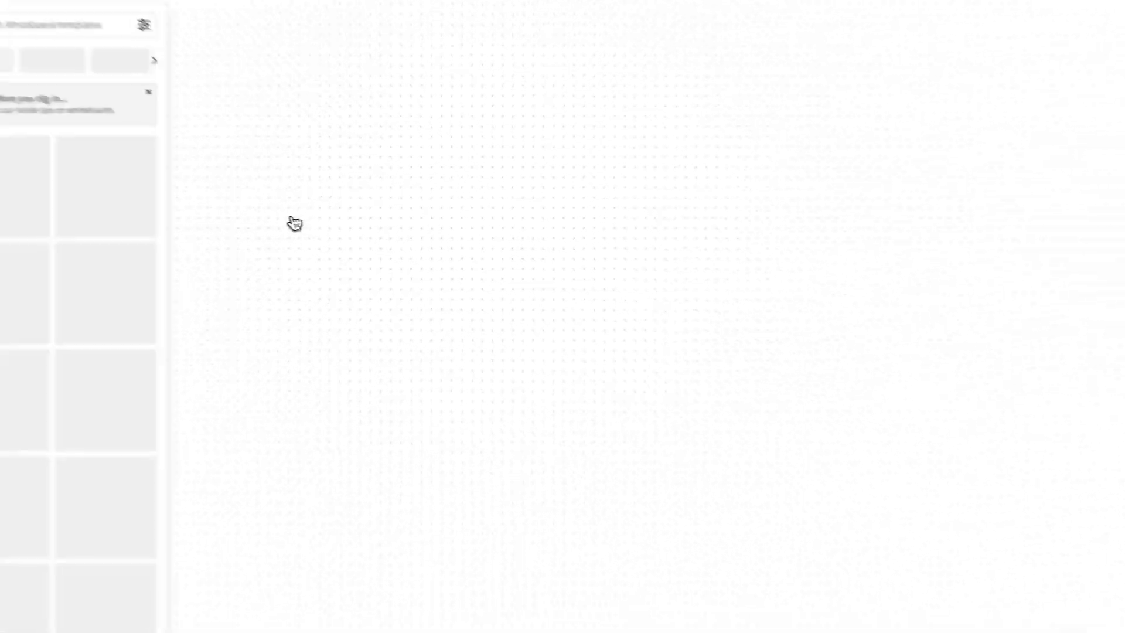
Step: Open the Mockups app inside the new whiteboard
left_click(33, 318)
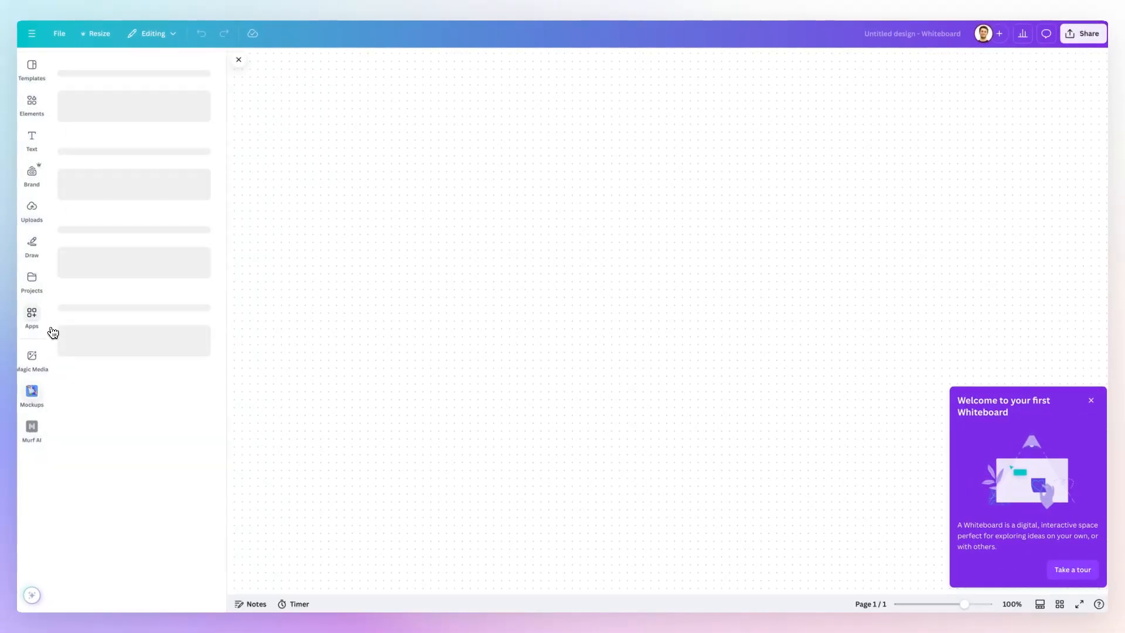
left_click(32, 392)
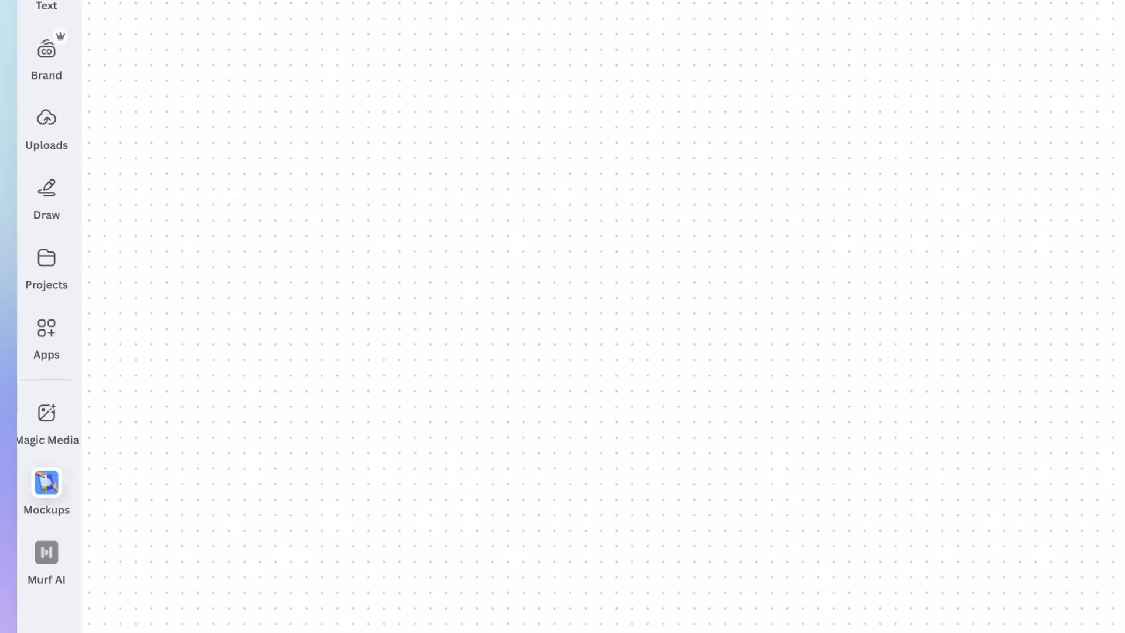
left_click(51, 490)
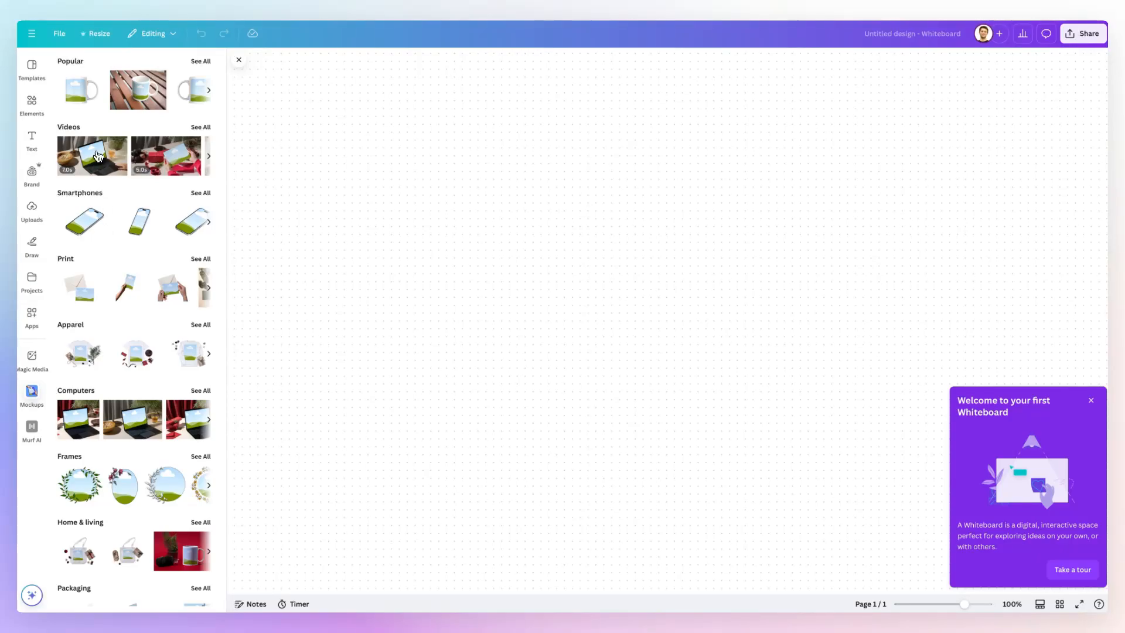
Step: Browse the Videos and Computers mockups and add the one of a man at a desktop computer to the whiteboard
left_click(208, 156)
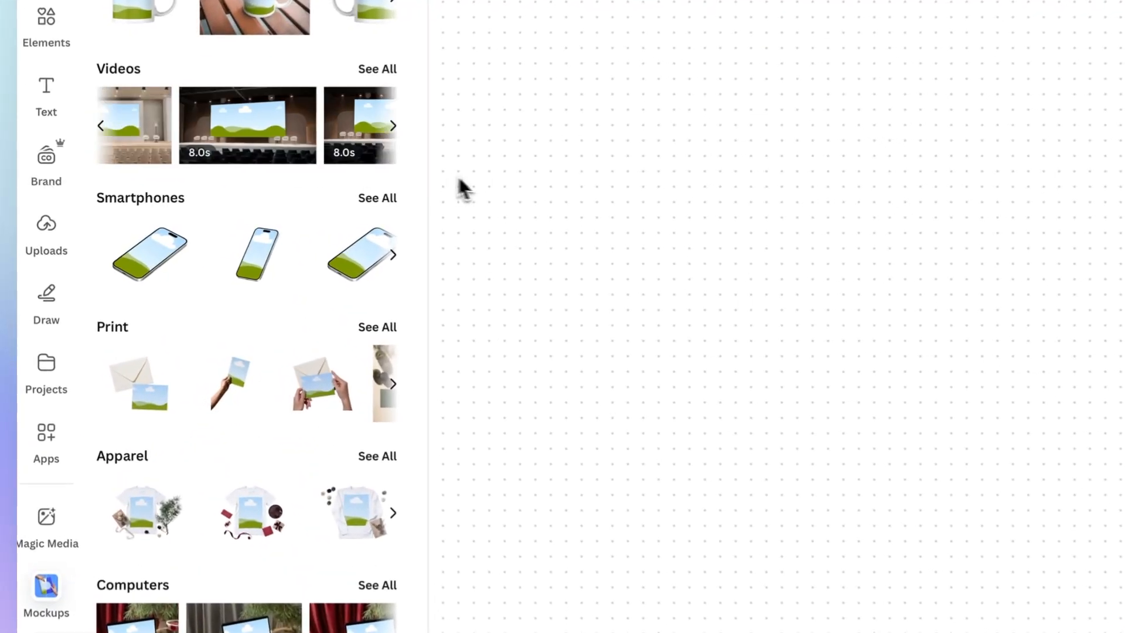
left_click(106, 129)
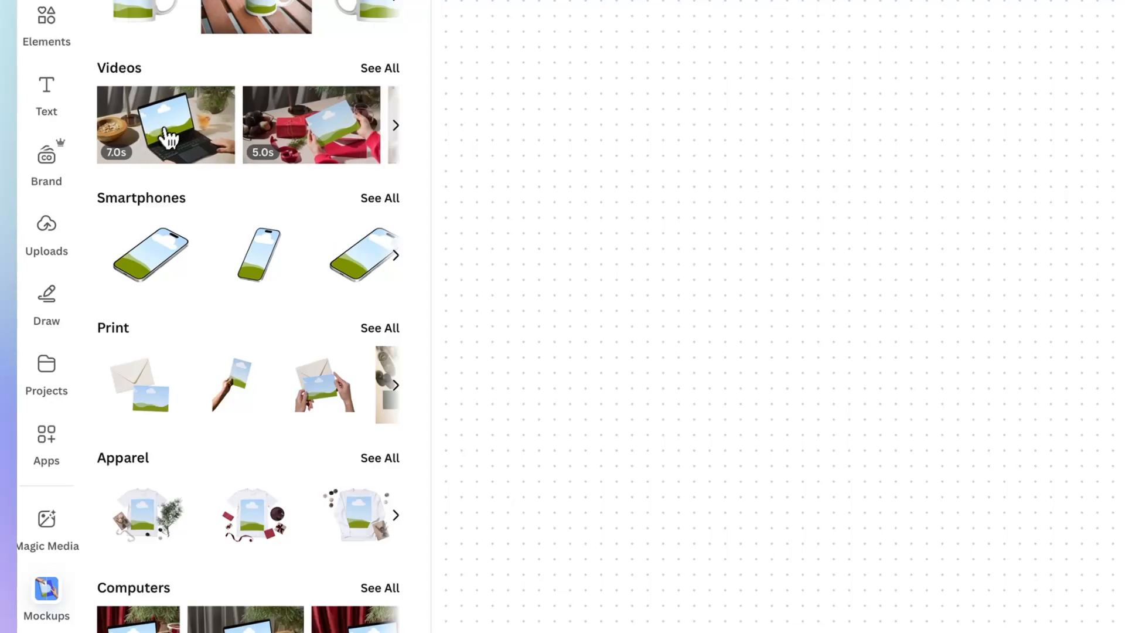
scroll(176, 146, "down", 5)
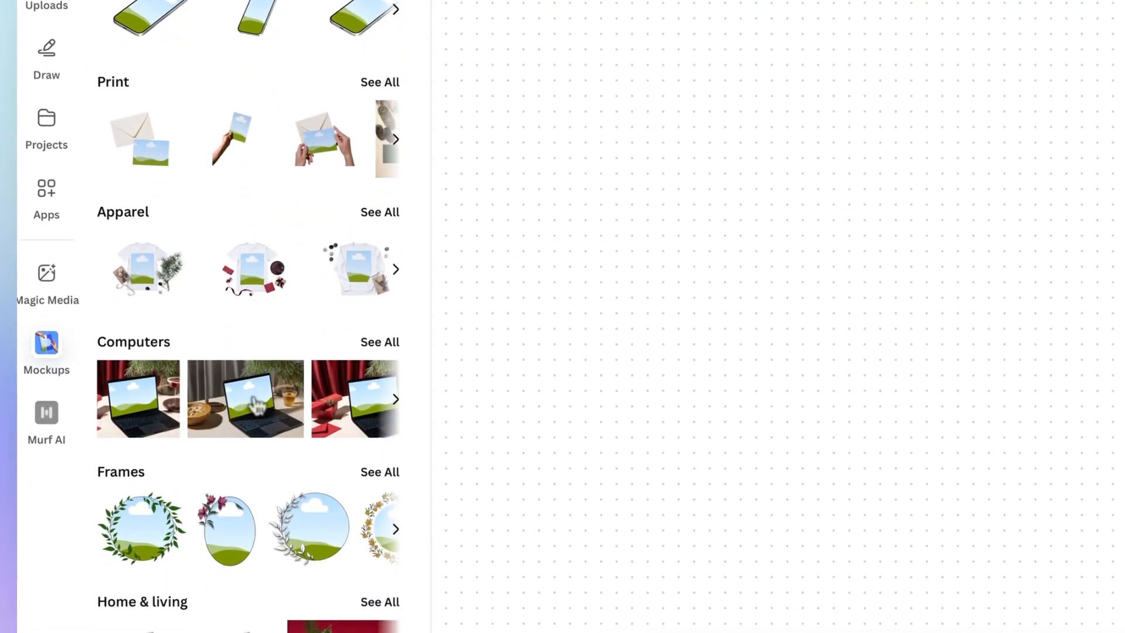
left_click(396, 398)
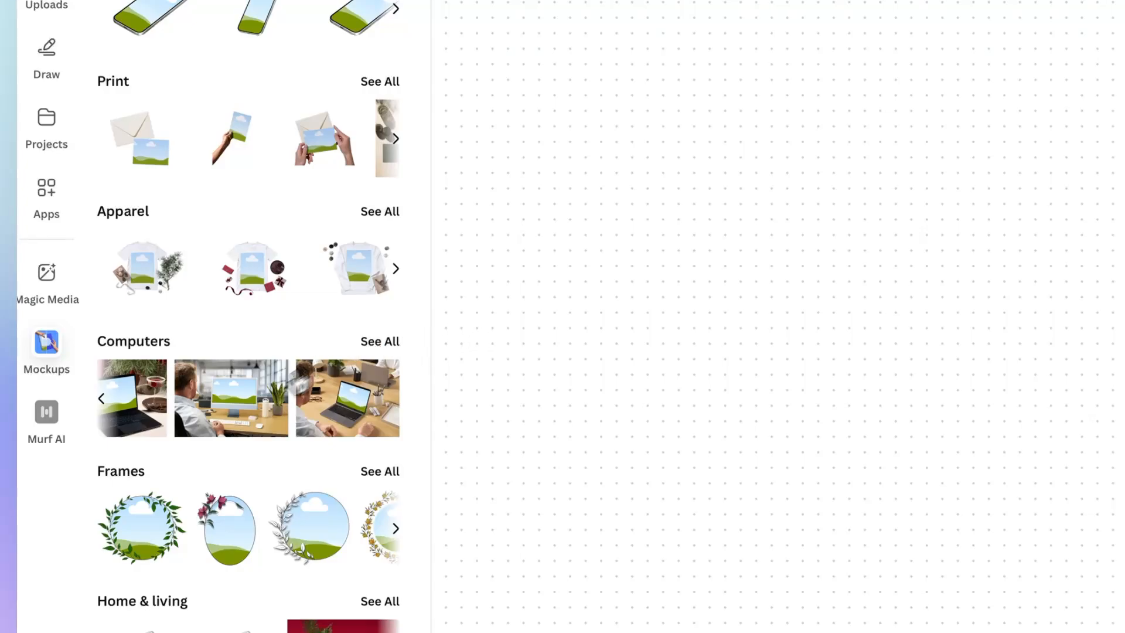
left_click(231, 423)
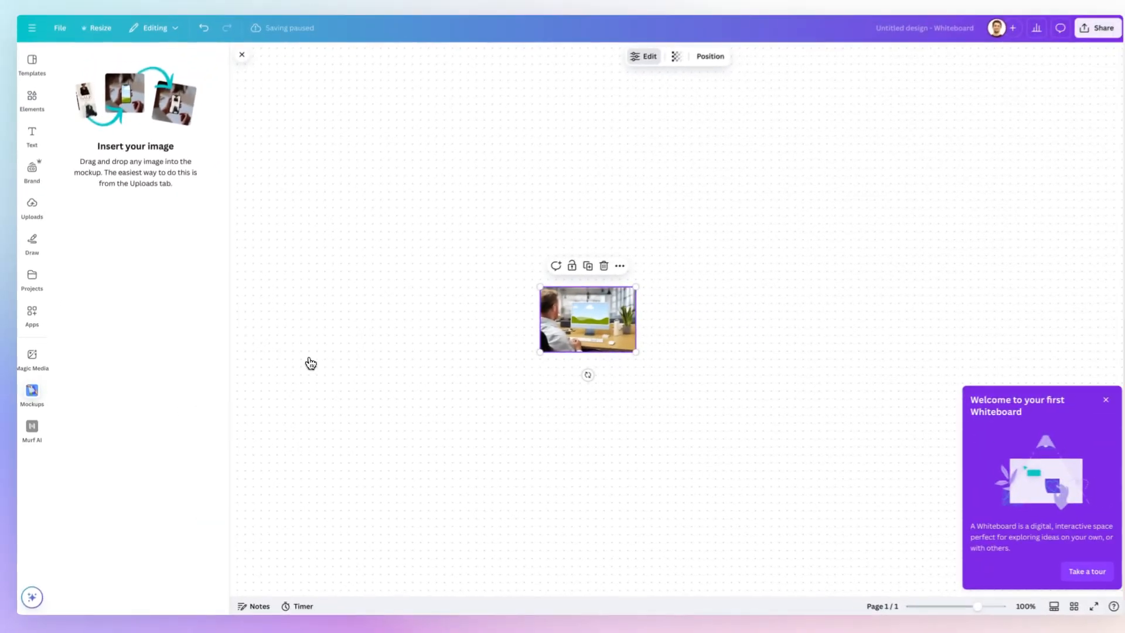
Step: Enlarge the desktop computer mockup on the whiteboard, scaling it proportionally from its corner
scroll(628, 299, "up", 5)
scroll(628, 298, "down", 2)
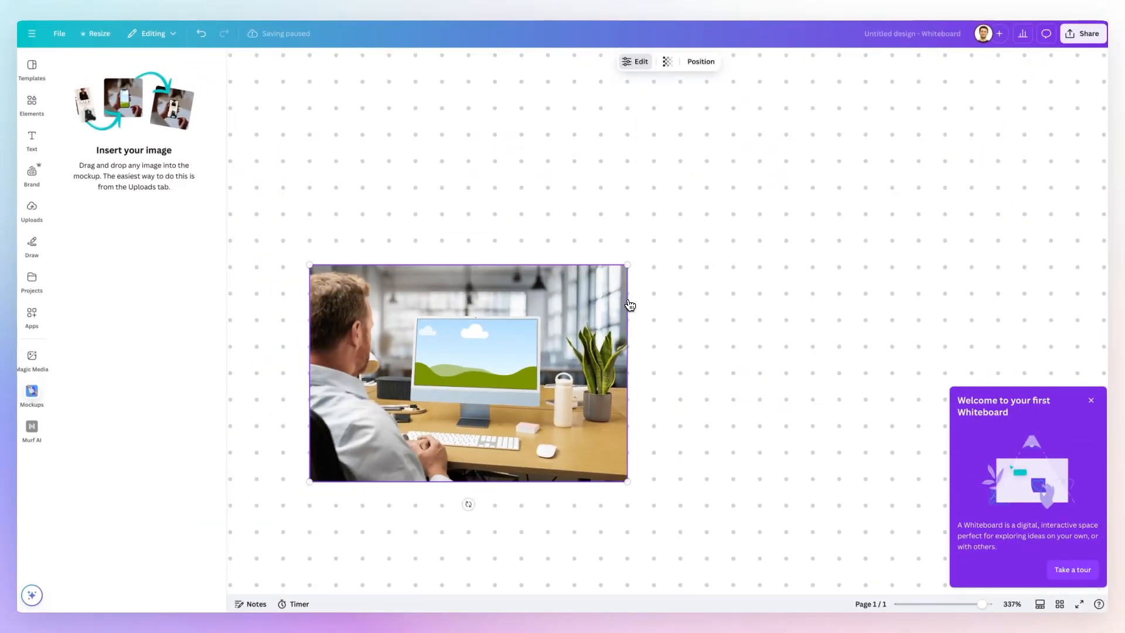
left_click_drag(628, 265, 862, 99)
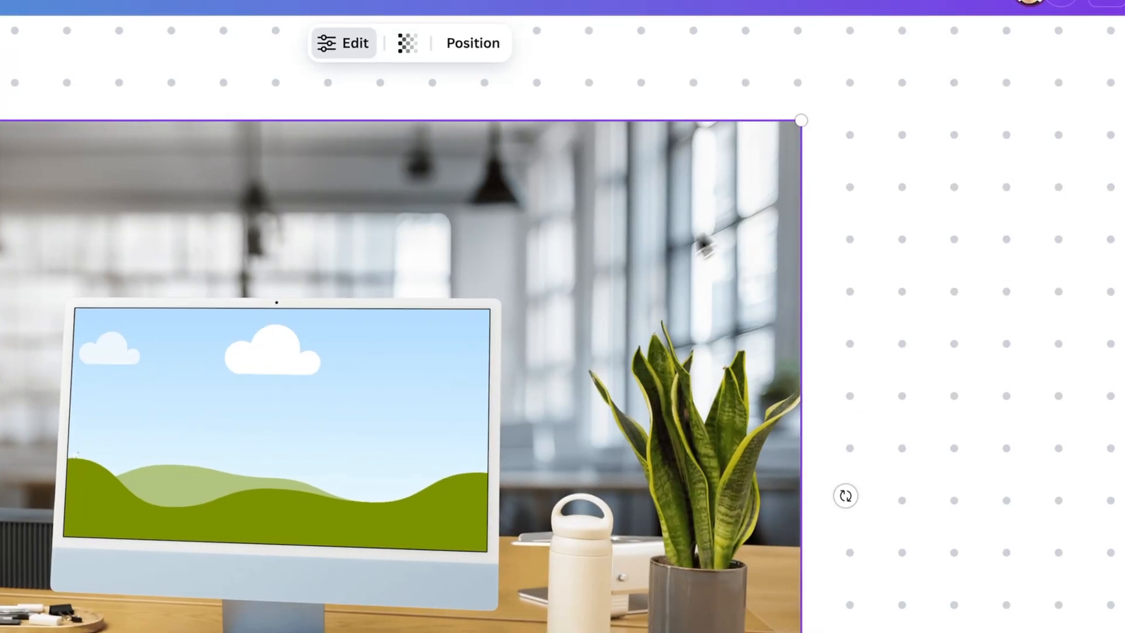
scroll(774, 191, "down", 3)
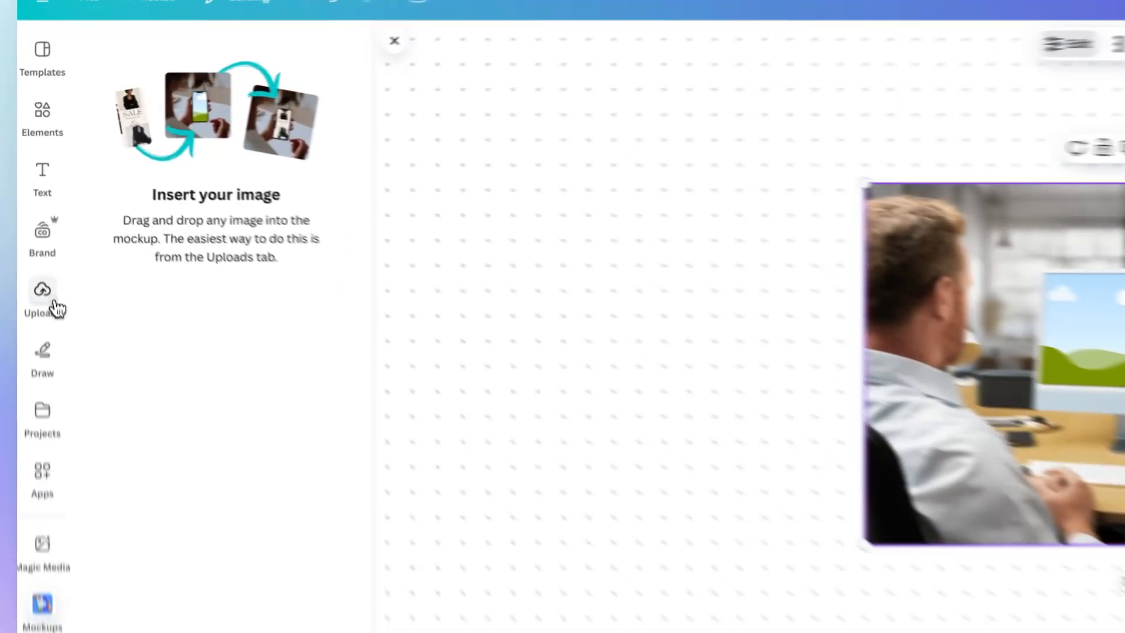
Step: Insert the uploaded web page screenshot with the yellow header bar into the mockup's monitor screen and check it up close
left_click(41, 216)
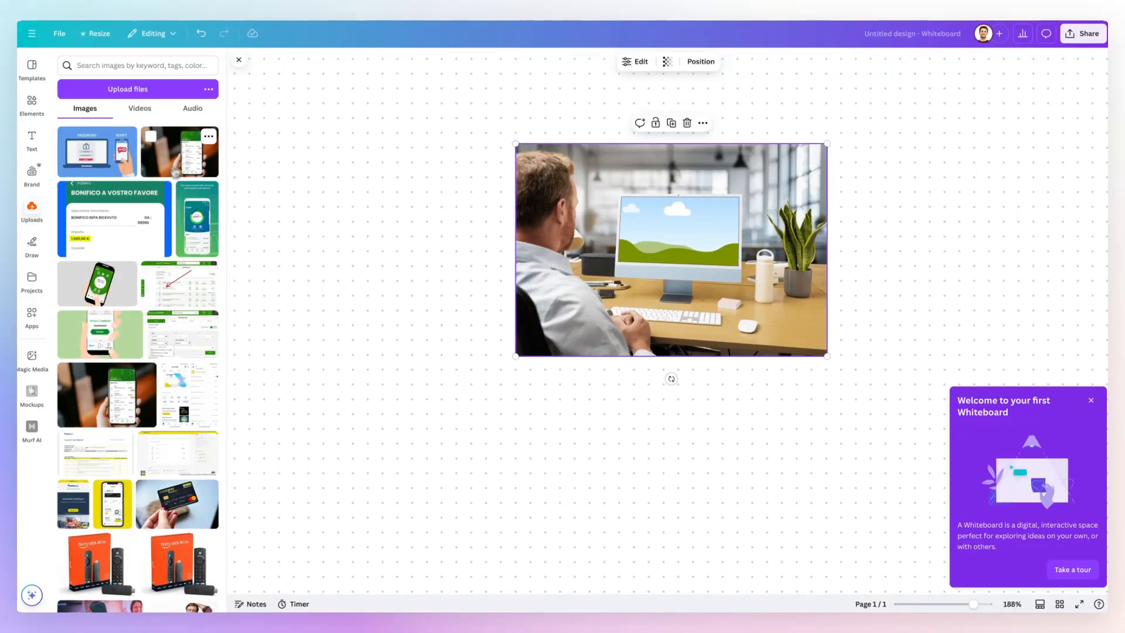
scroll(188, 315, "down", 2)
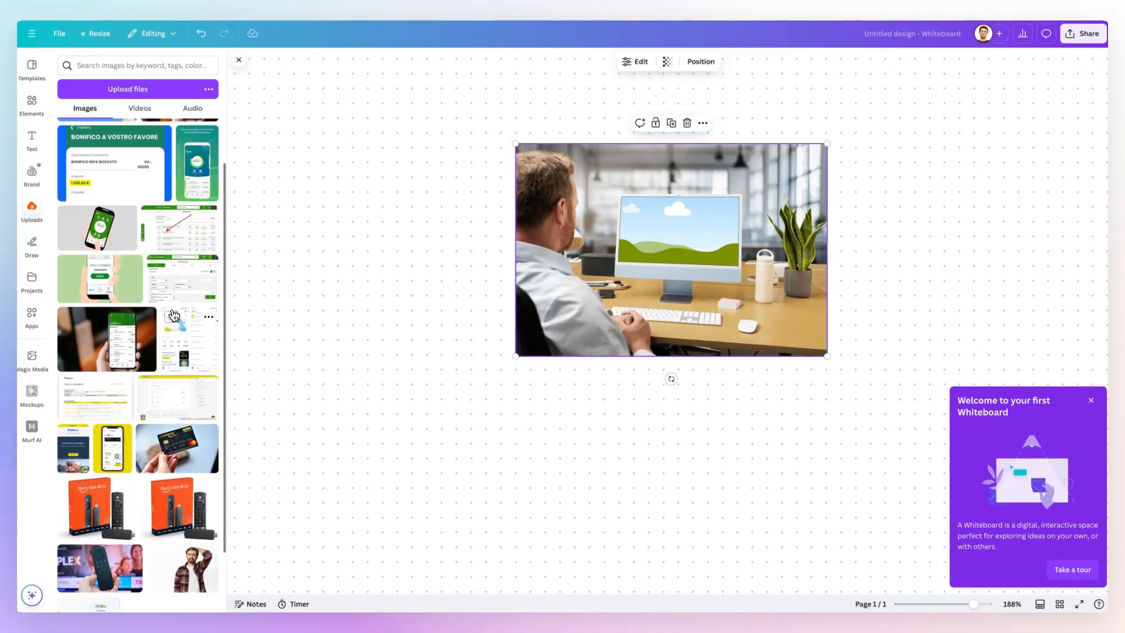
scroll(181, 411, "down", 1)
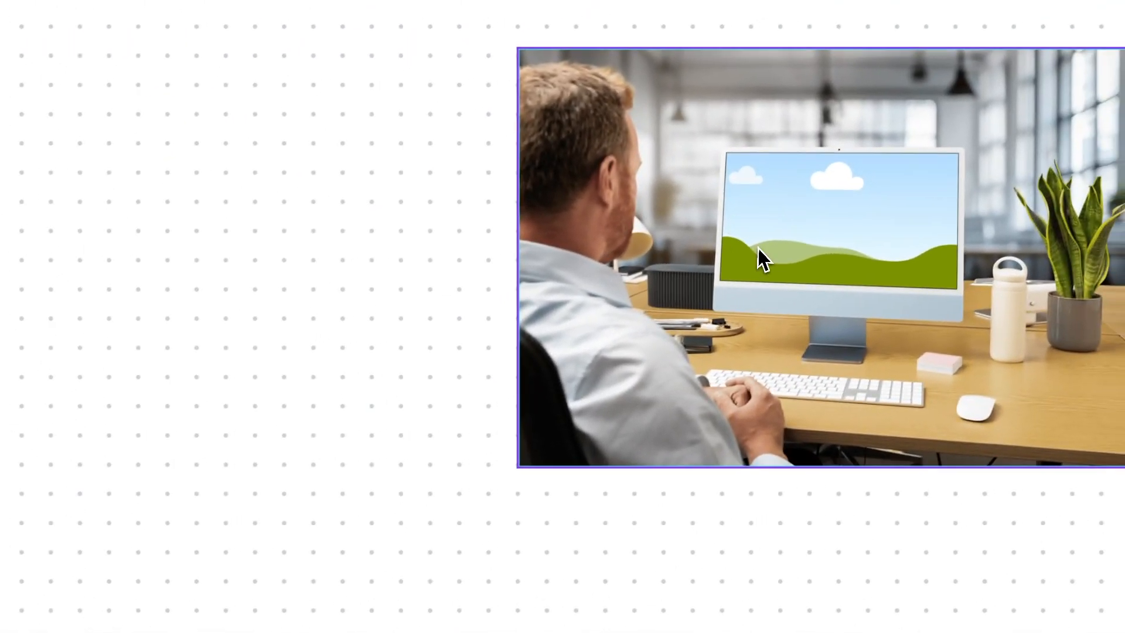
left_click(762, 257)
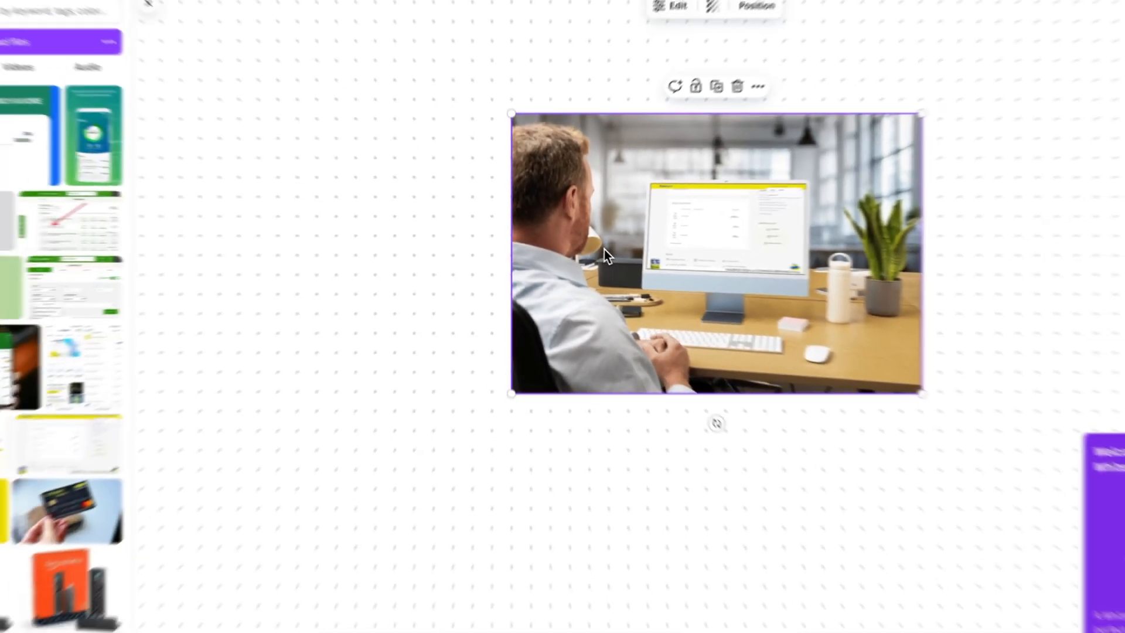
scroll(704, 215, "up", 5)
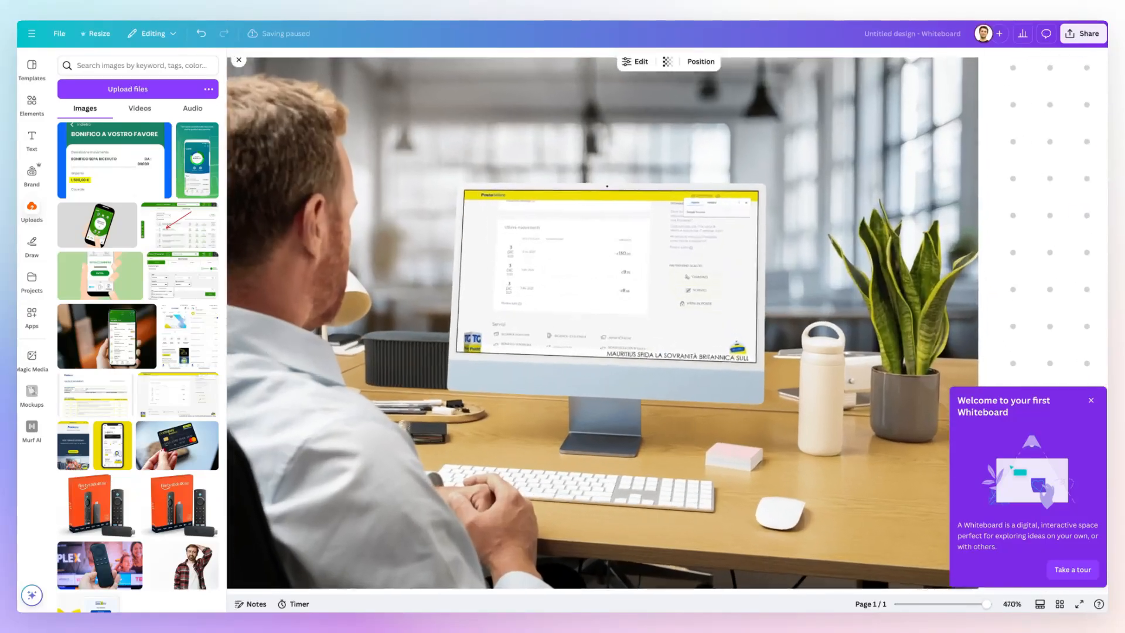
scroll(727, 207, "down", 1)
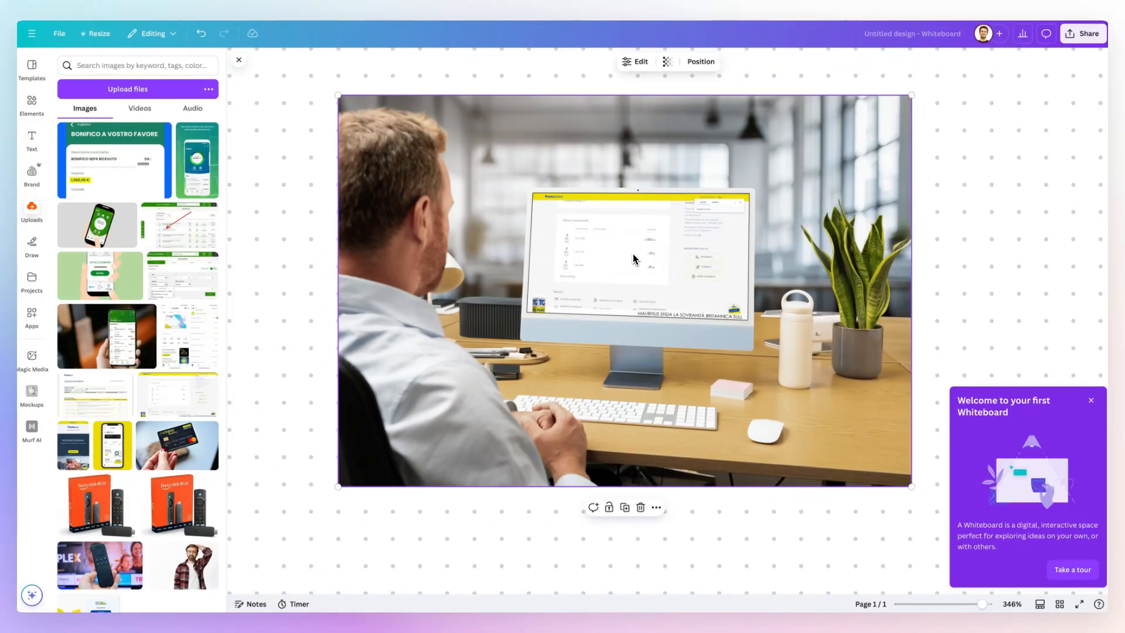
Step: Add the tilted smartphone mockup from the Mockups app's Smartphones category and place it below the desktop computer mockup
scroll(629, 252, "down", 3)
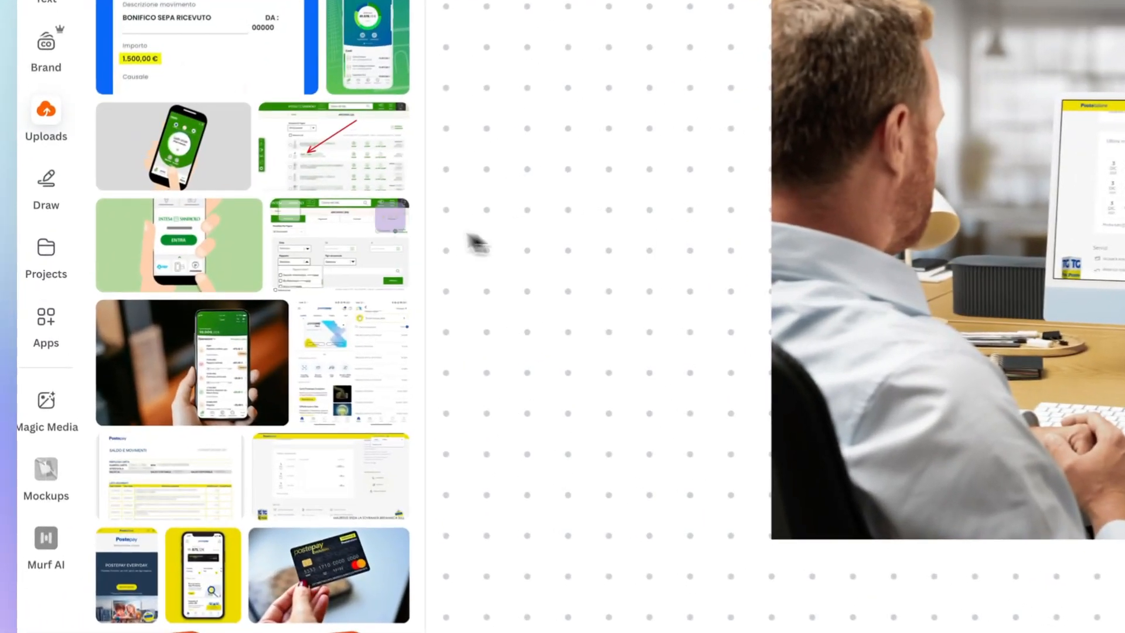
left_click(67, 483)
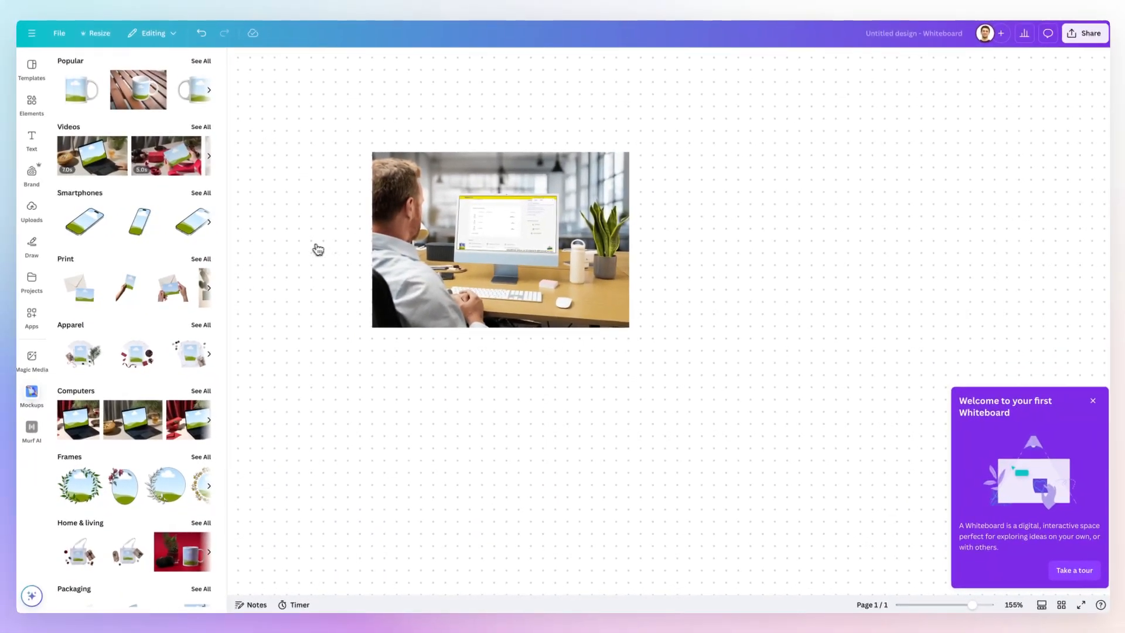
scroll(316, 250, "down", 1)
scroll(317, 250, "left", 1)
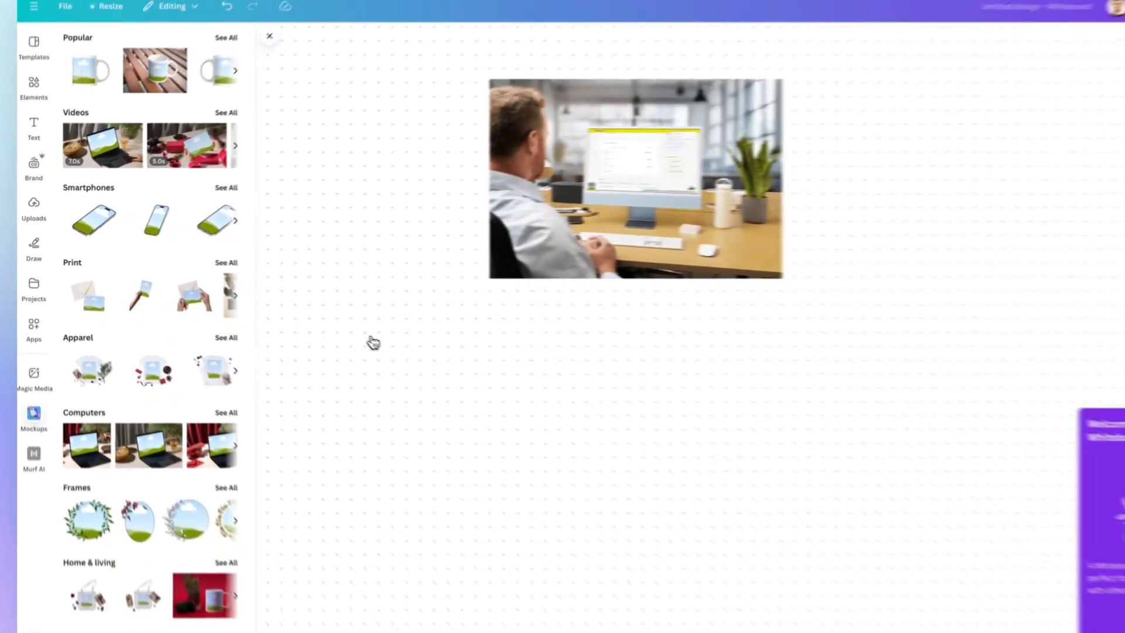
left_click(156, 223)
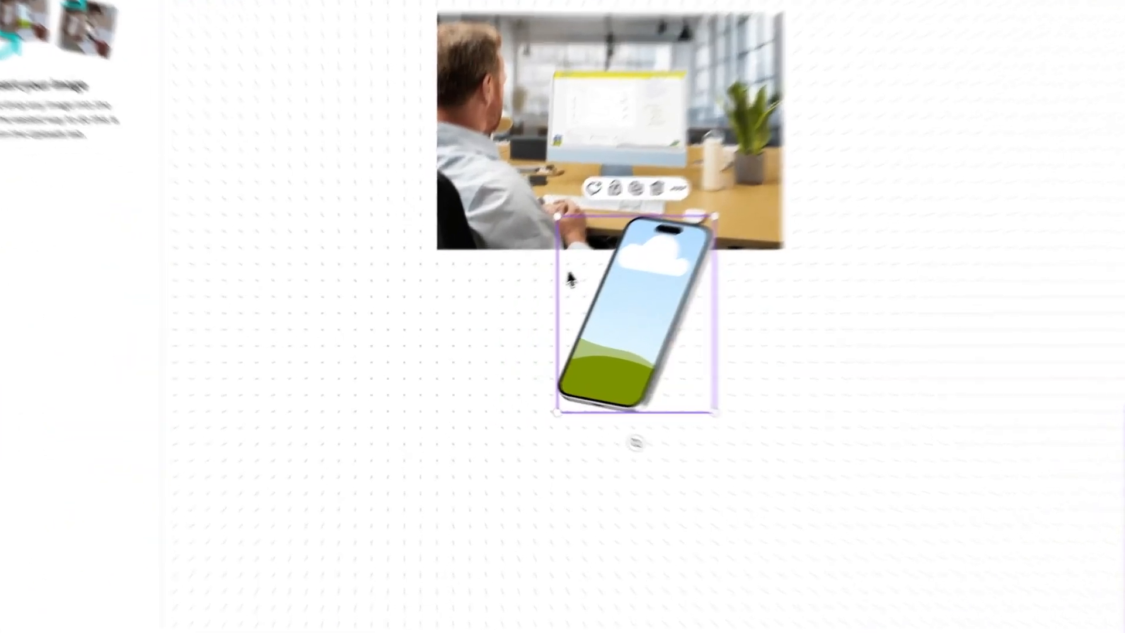
left_click_drag(625, 287, 588, 389)
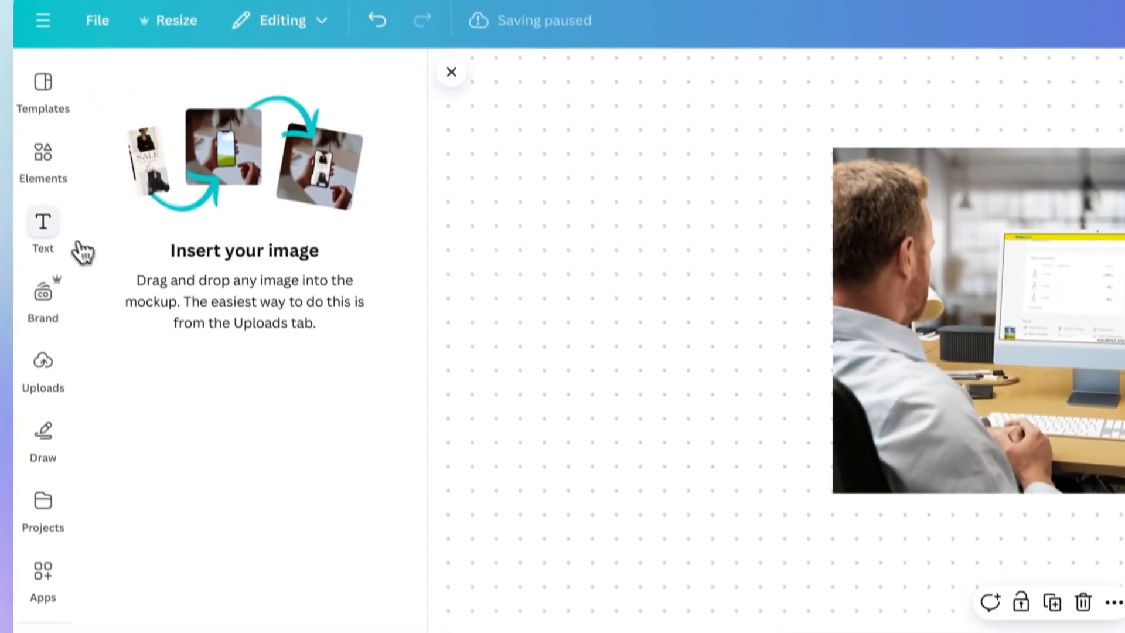
Step: Insert the stock photo of bananas on an orange background from Elements into the smartphone mockup's screen
left_click(56, 202)
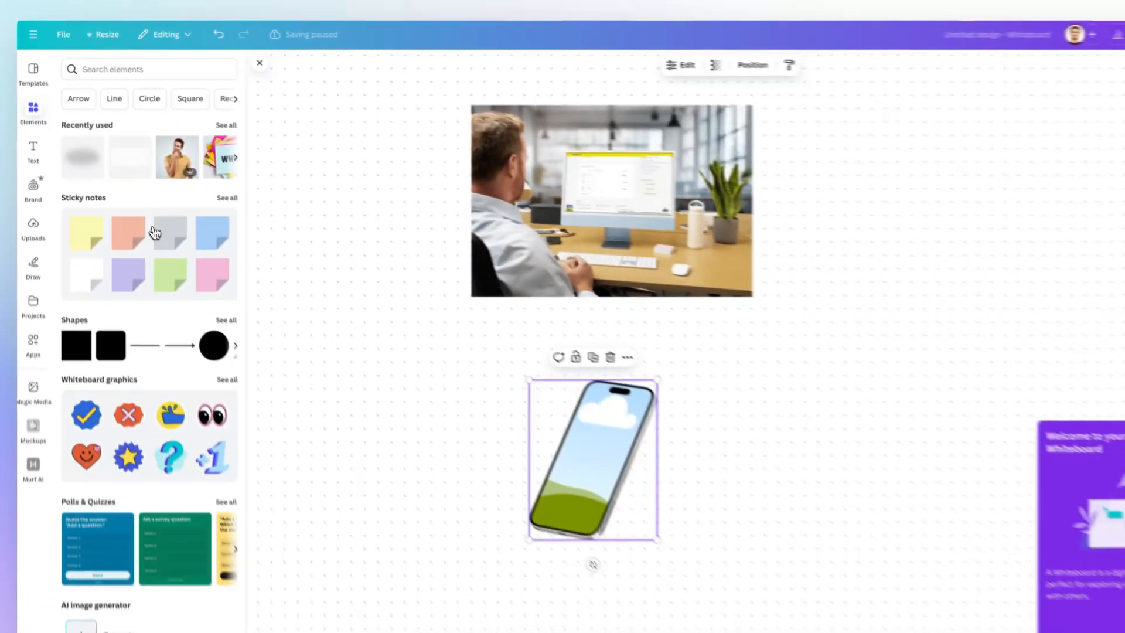
scroll(266, 418, "down", 3)
scroll(142, 225, "down", 3)
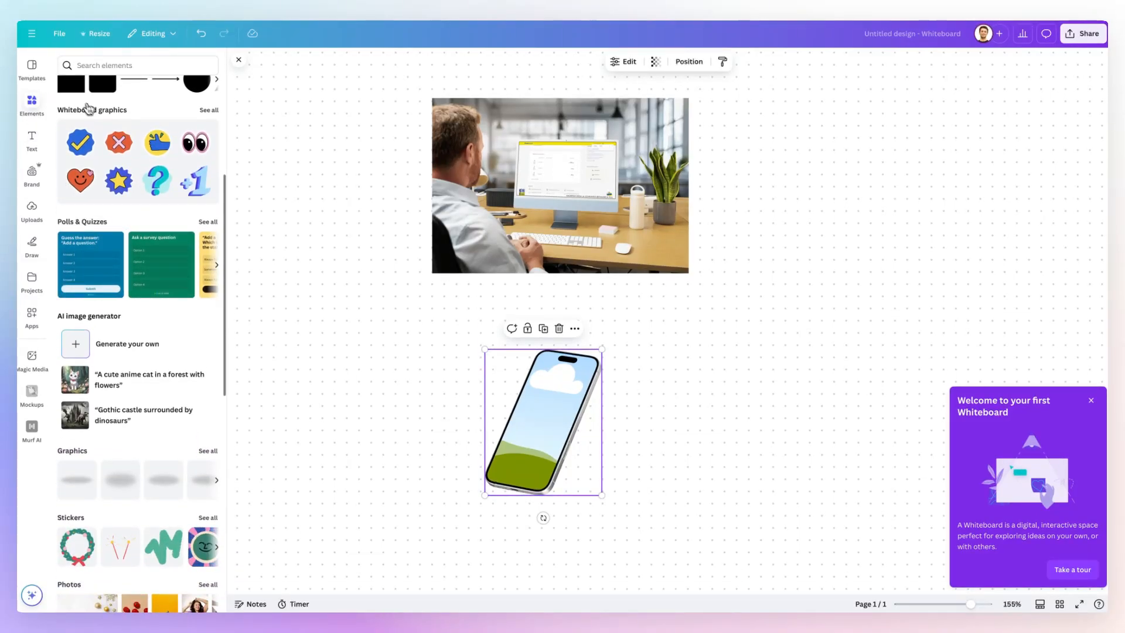
scroll(98, 117, "down", 6)
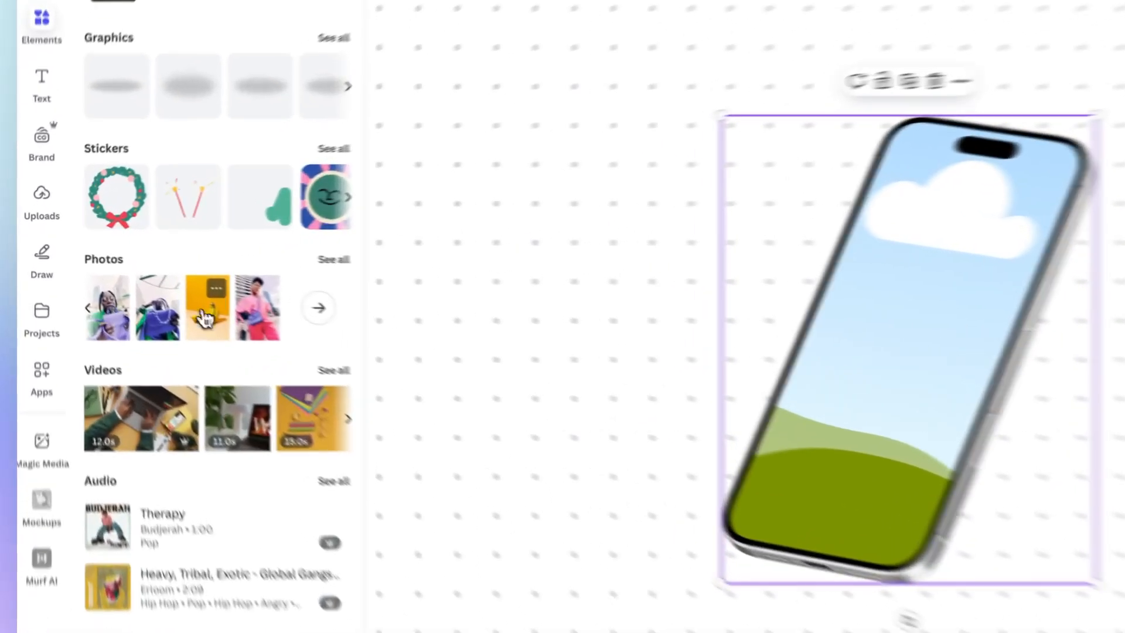
left_click_drag(129, 278, 504, 256)
left_click_drag(663, 245, 645, 245)
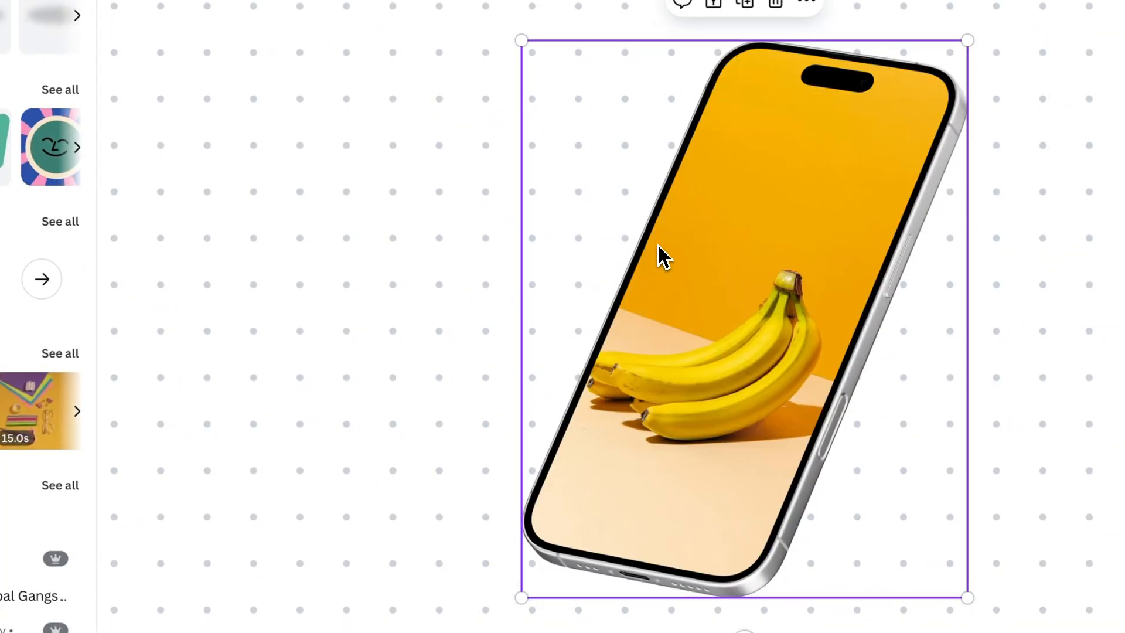
scroll(667, 249, "down", 5)
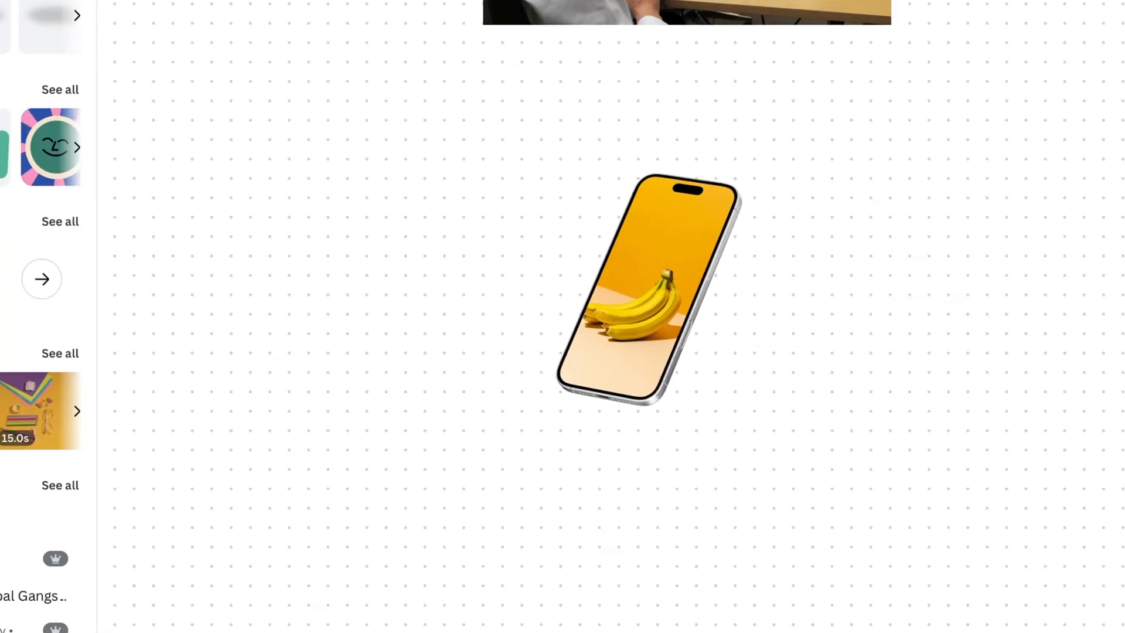
left_click(462, 234)
scroll(623, 232, "up", 3)
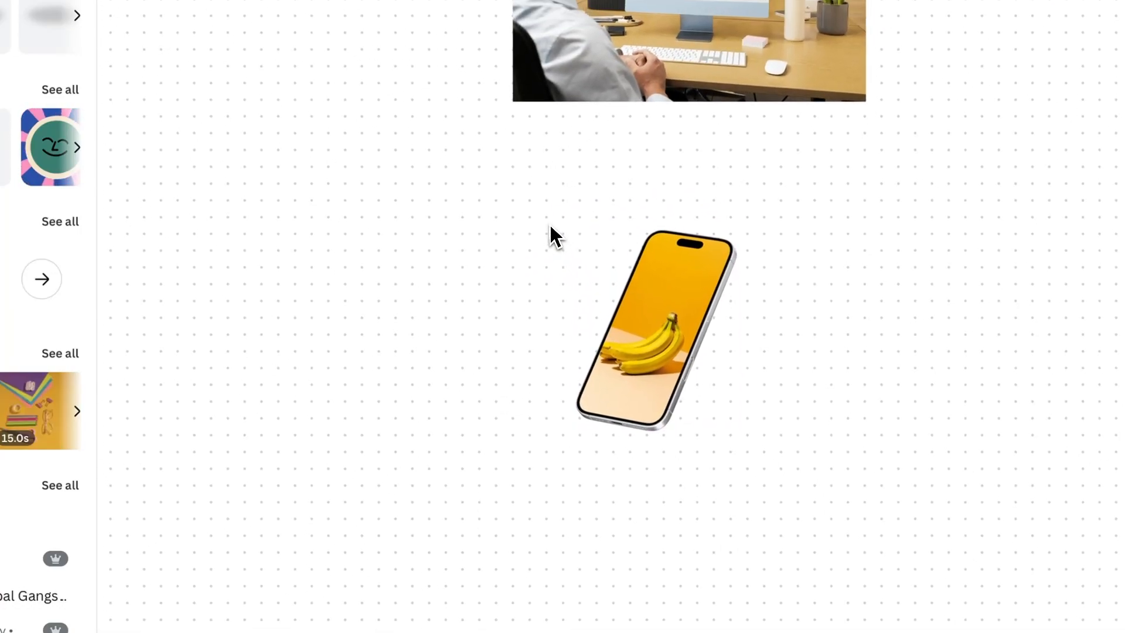
scroll(558, 228, "up", 1)
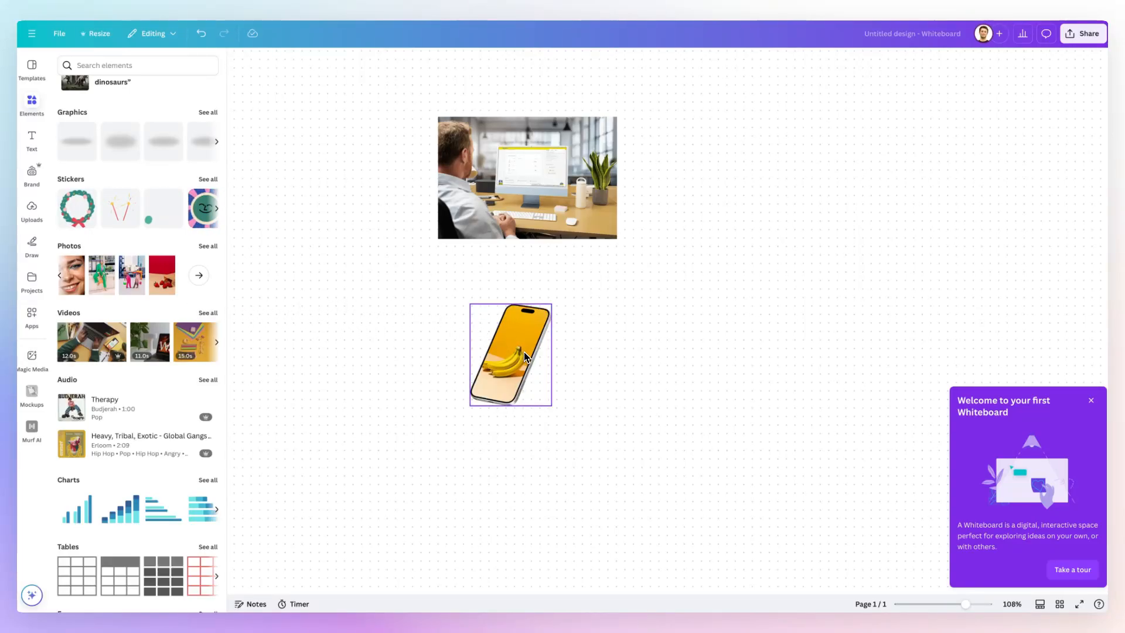
Step: Open the Mockups image settings for the desktop computer mockup and view its monitor up close
left_click(505, 206)
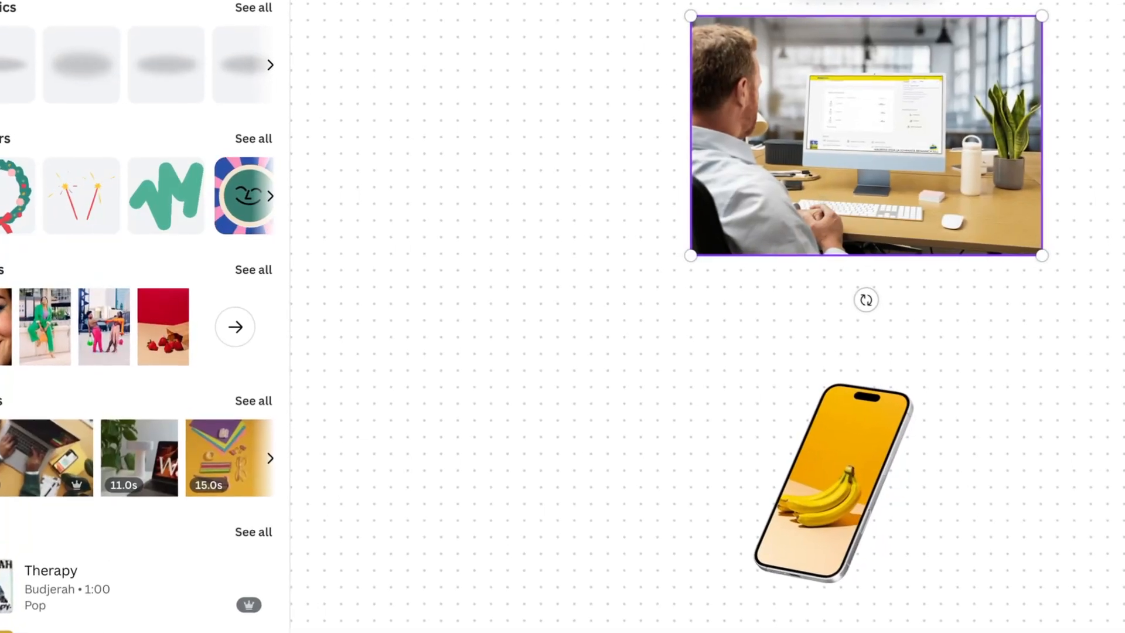
scroll(340, 421, "right", 3)
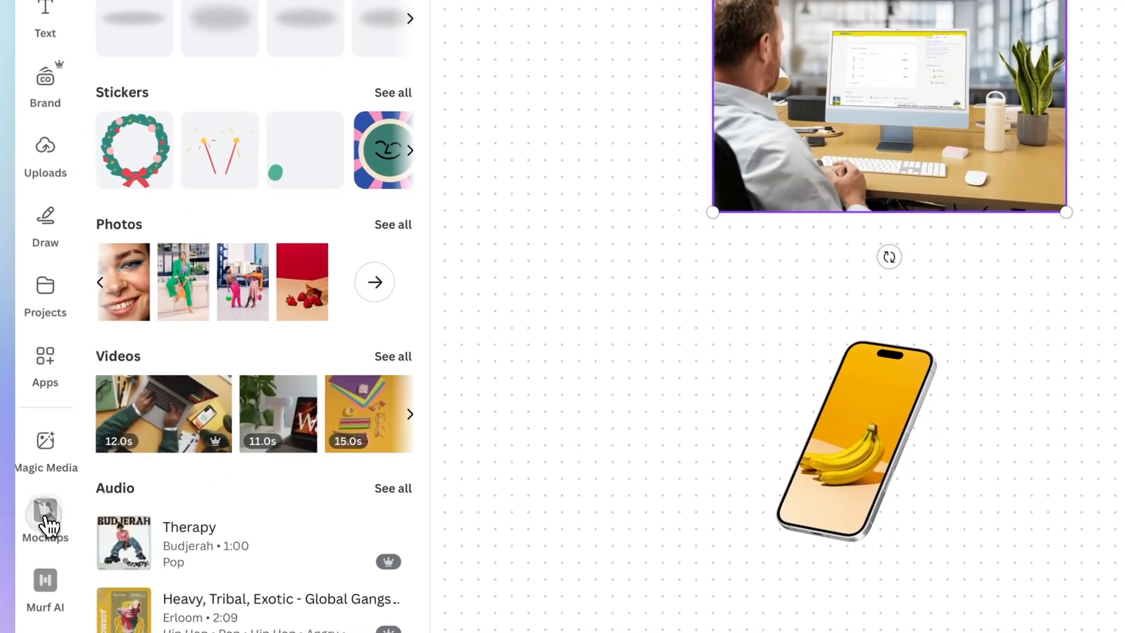
left_click(46, 519)
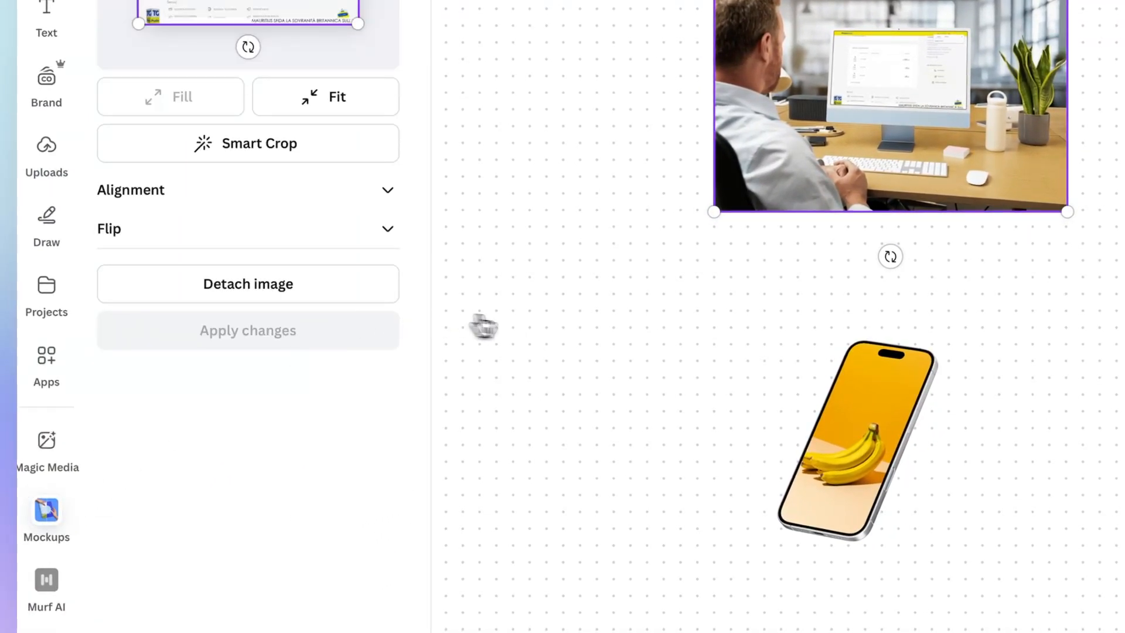
scroll(483, 327, "left", 3)
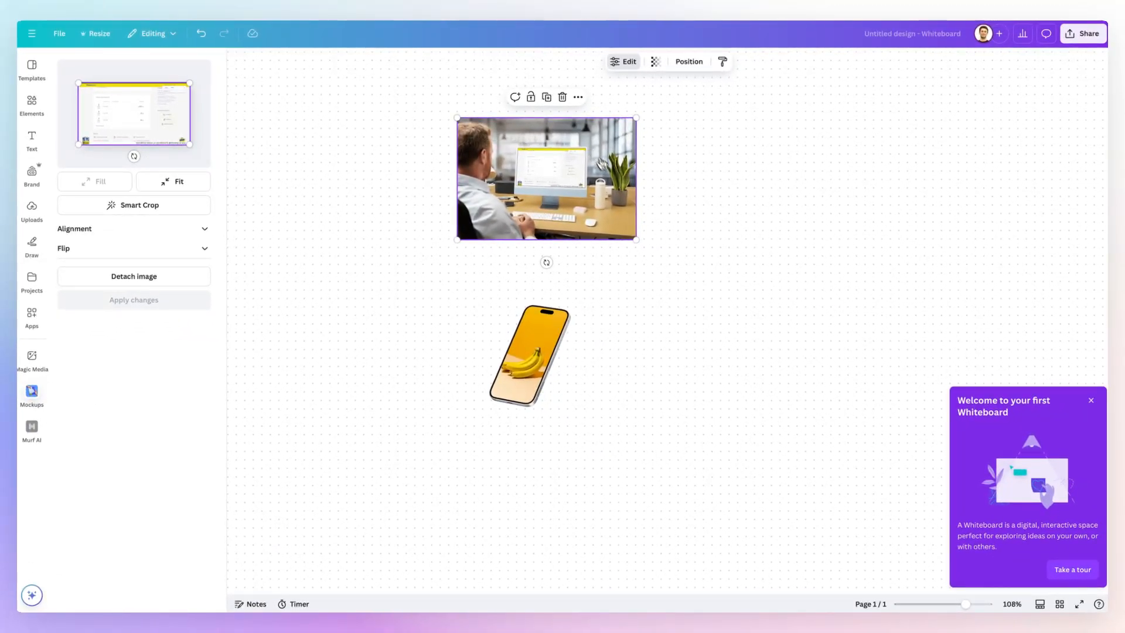
scroll(549, 154, "up", 5)
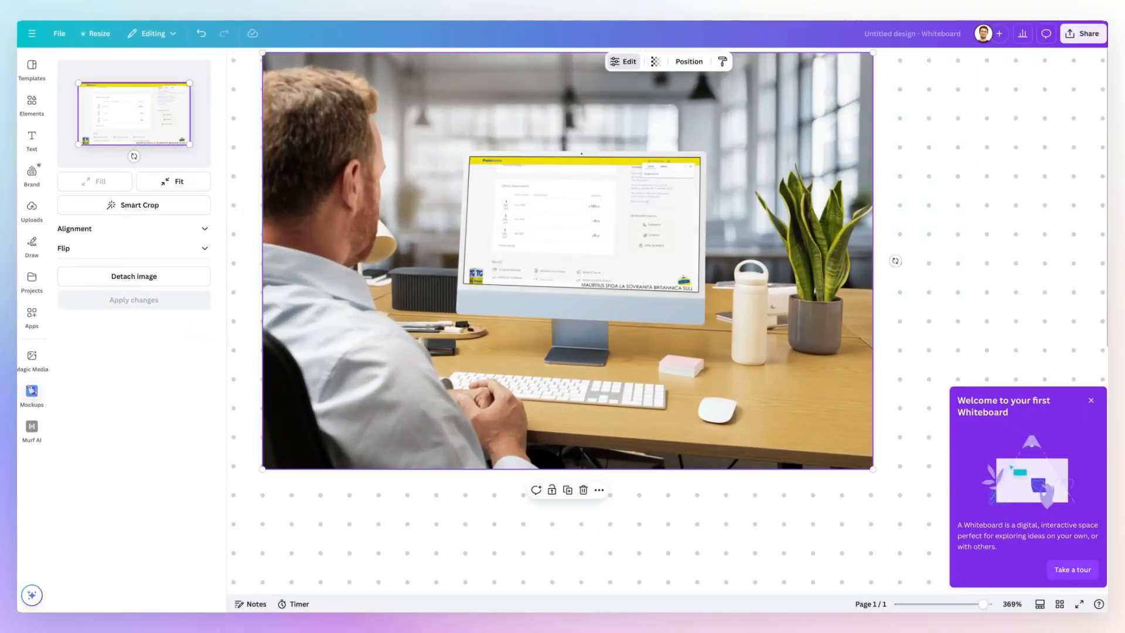
scroll(543, 153, "up", 1)
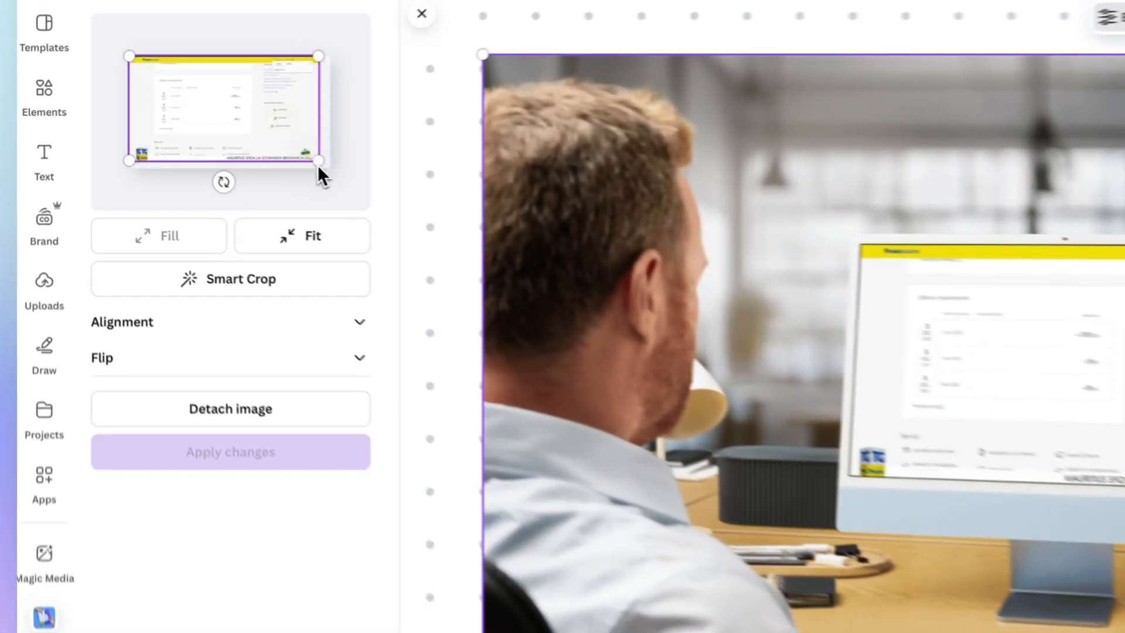
Step: Shrink the screenshot within the monitor's image area and apply it, then enlarge it to fill the area and apply again
left_click_drag(180, 149, 150, 143)
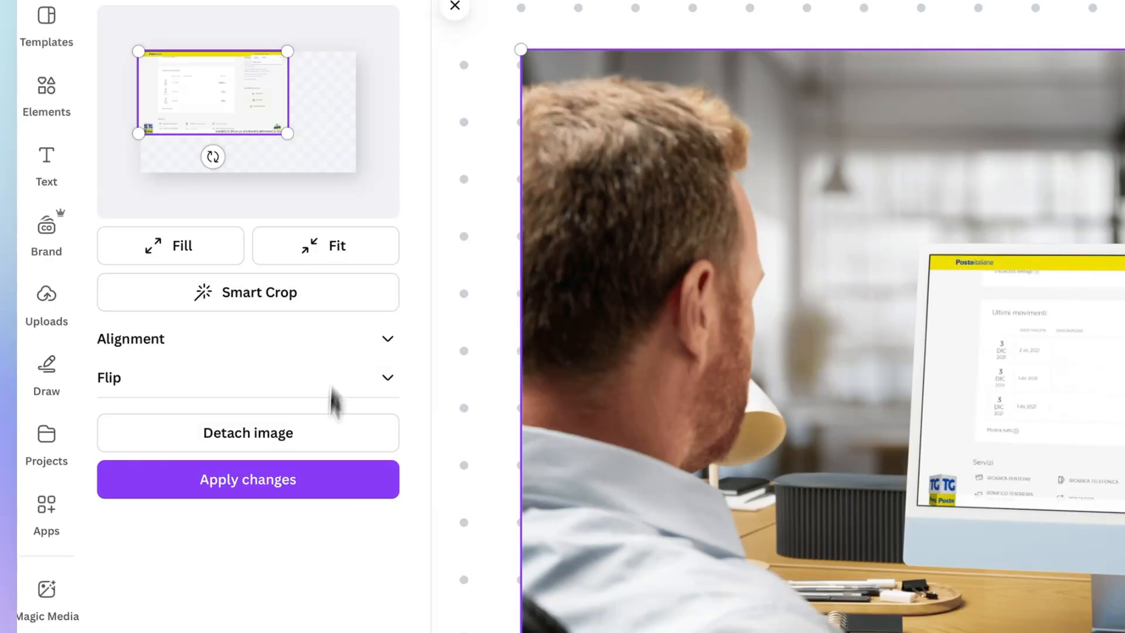
left_click(294, 495)
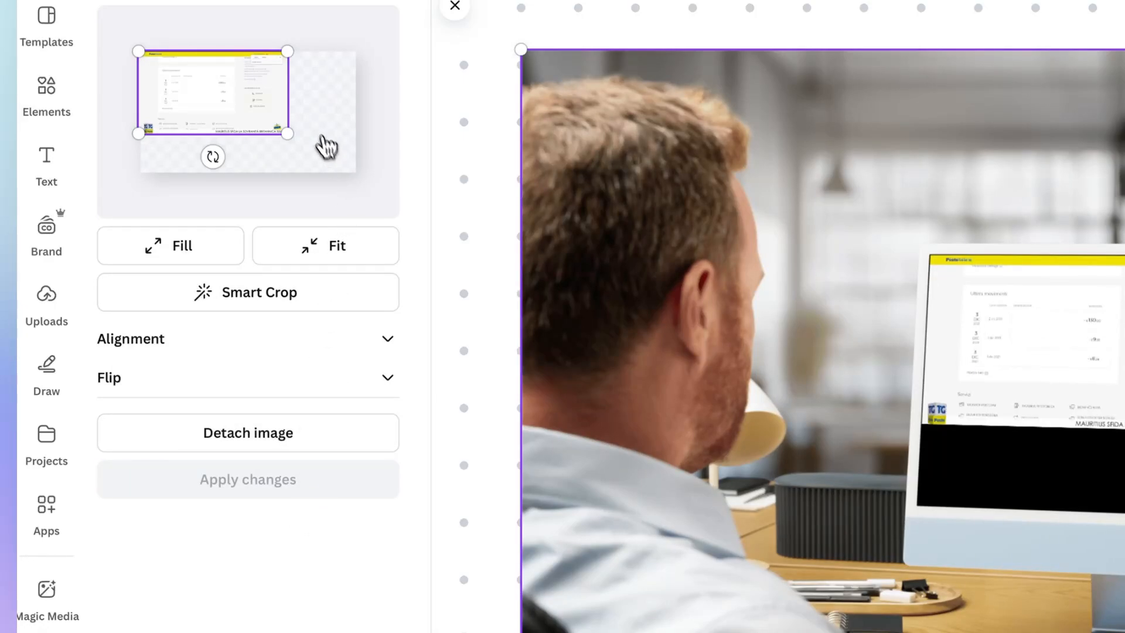
left_click_drag(288, 133, 363, 192)
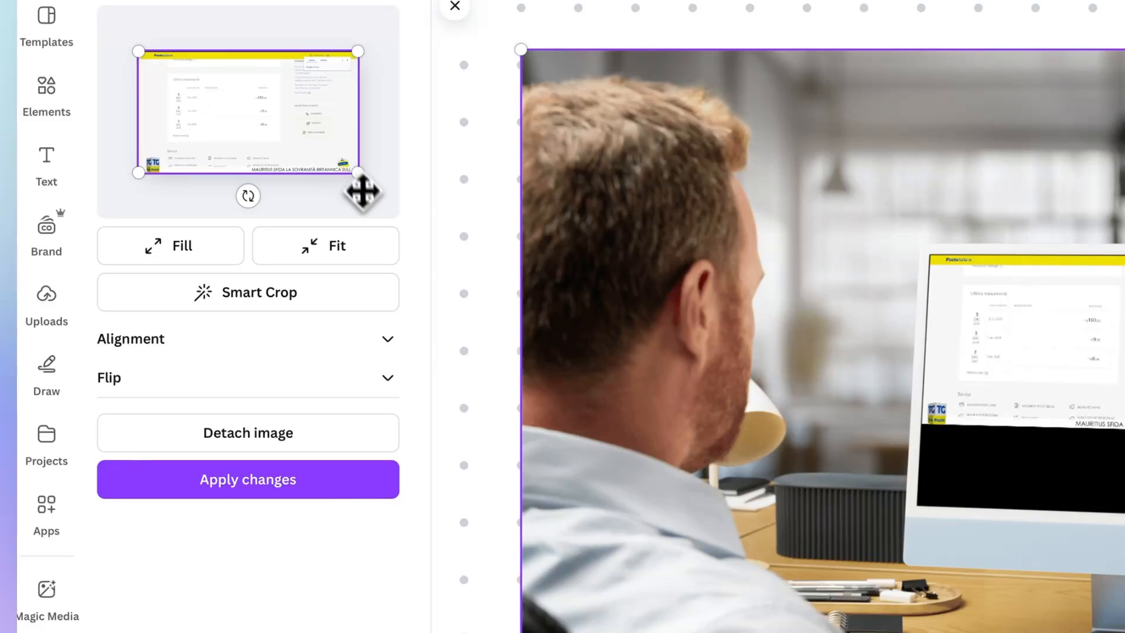
left_click(342, 477)
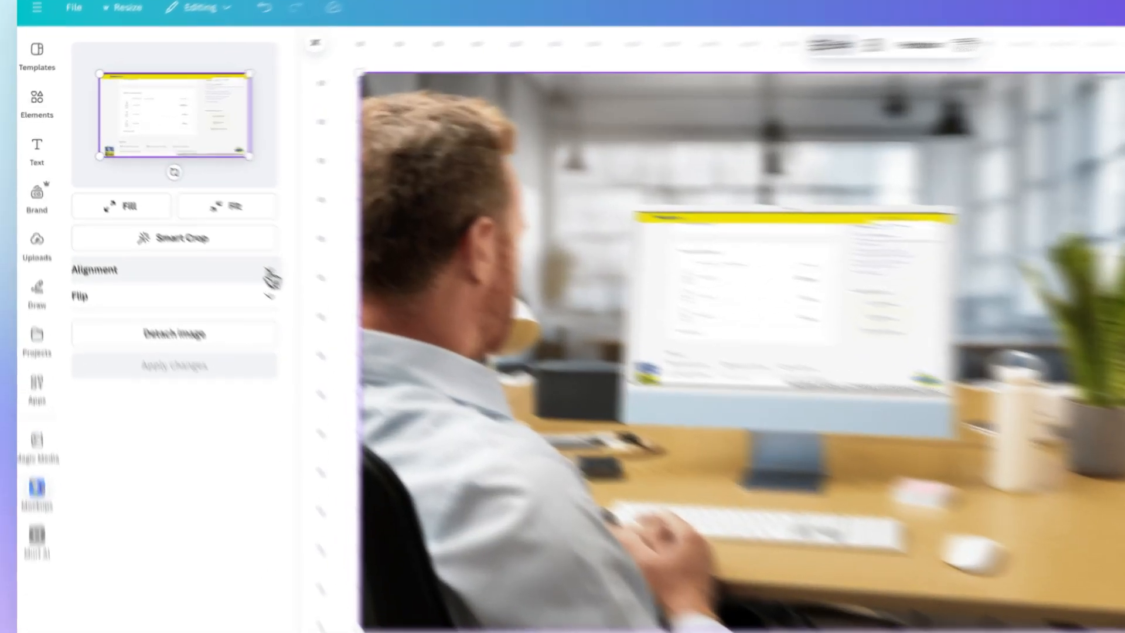
Step: Expand the alignment and flip options, flip the monitor's screenshot horizontally and apply it, then flip it back and apply again
left_click(205, 228)
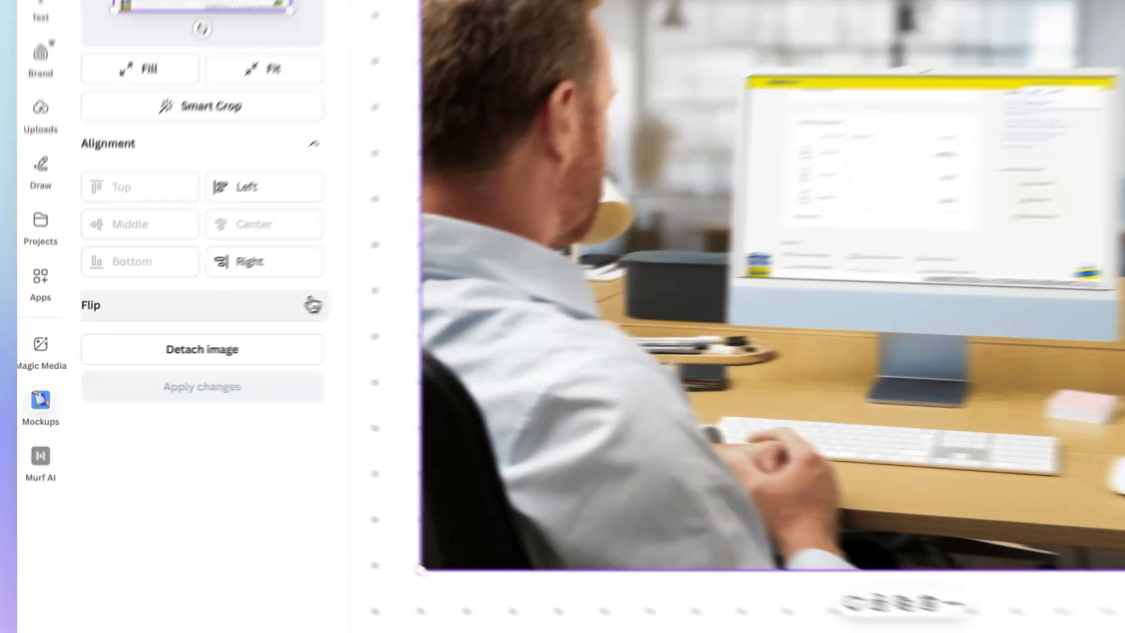
left_click(202, 330)
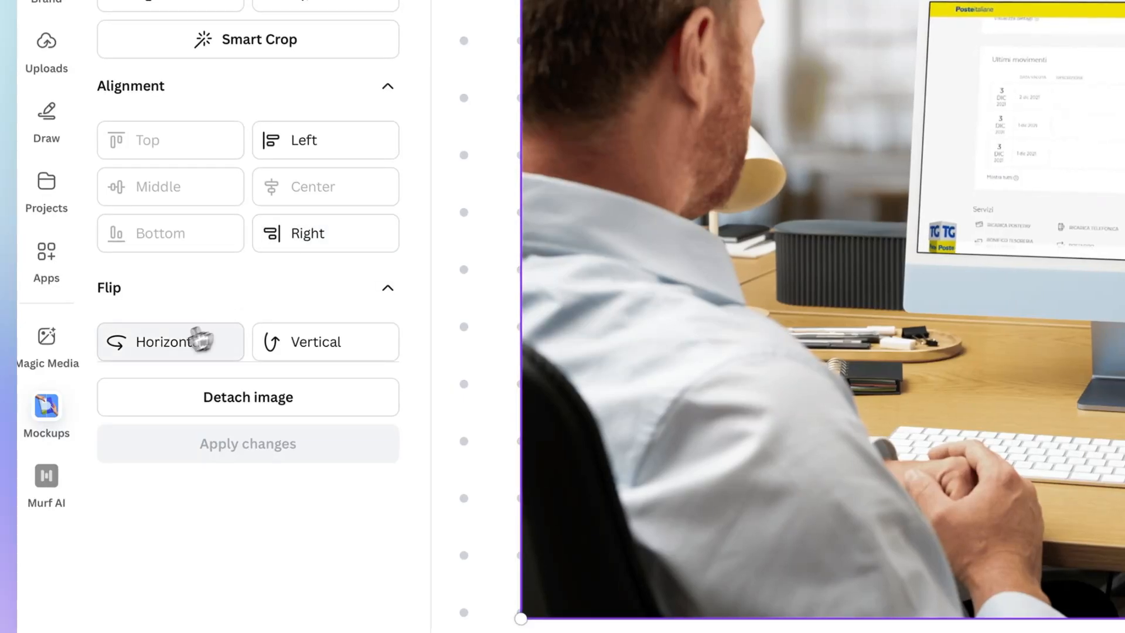
left_click(167, 351)
left_click(267, 450)
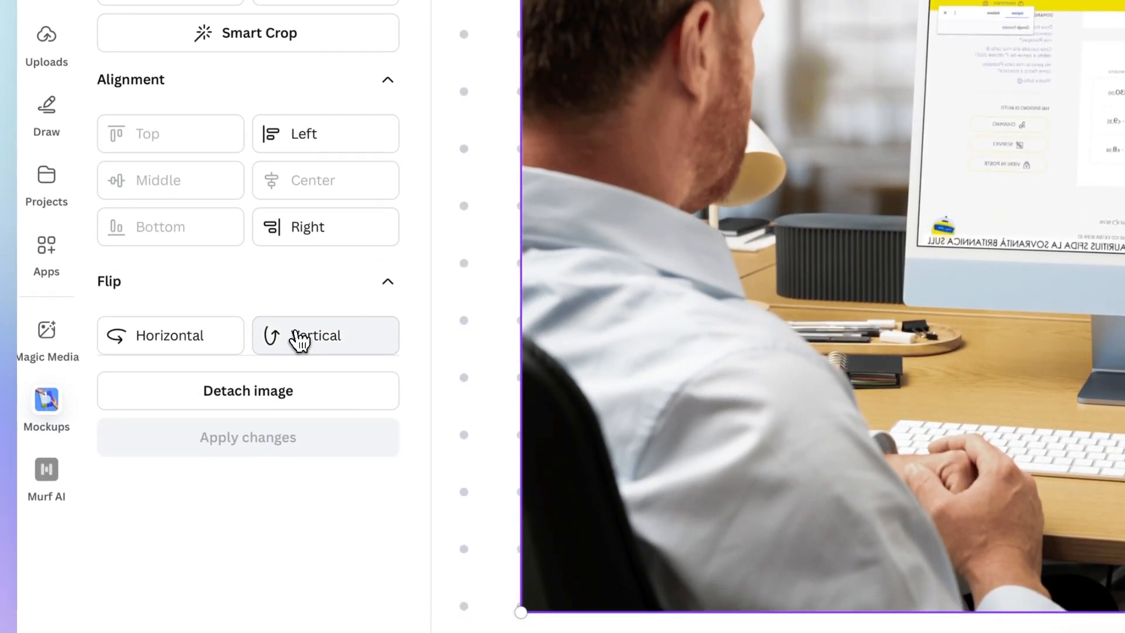
left_click(215, 346)
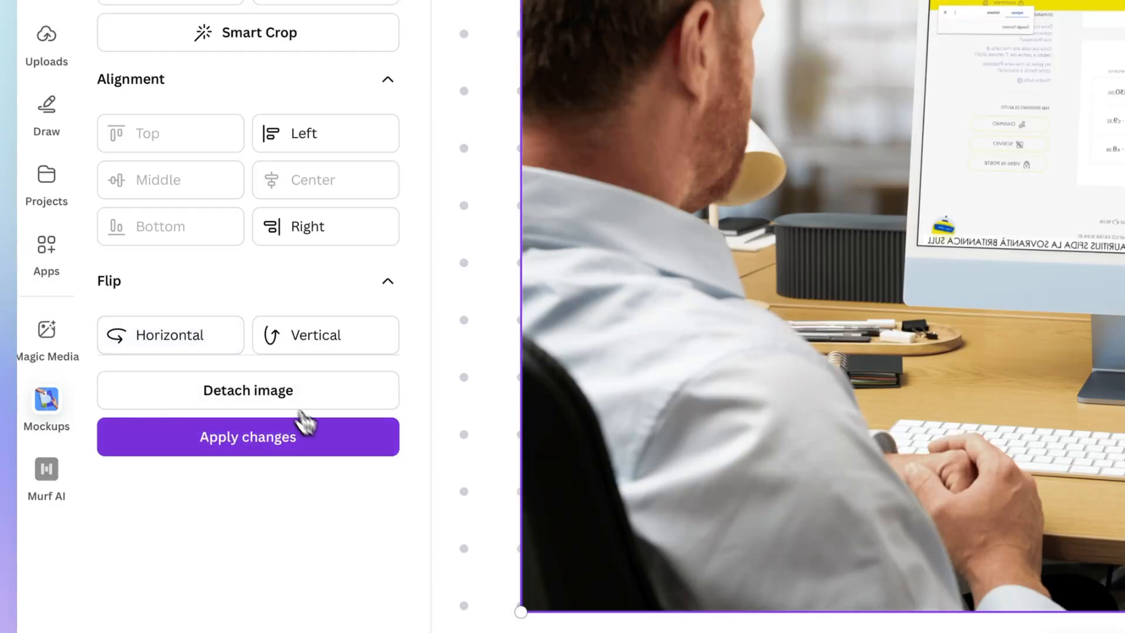
left_click(321, 442)
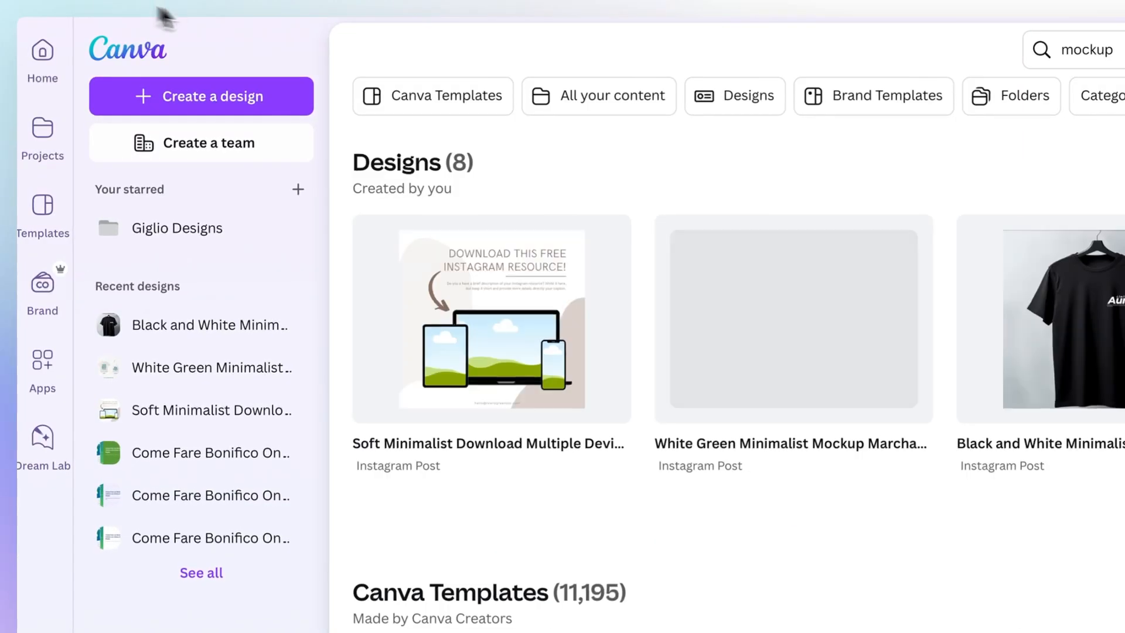
Step: Show the full list of apps in Canva's "mockup" search results and browse the Canva template results
scroll(575, 243, "down", 10)
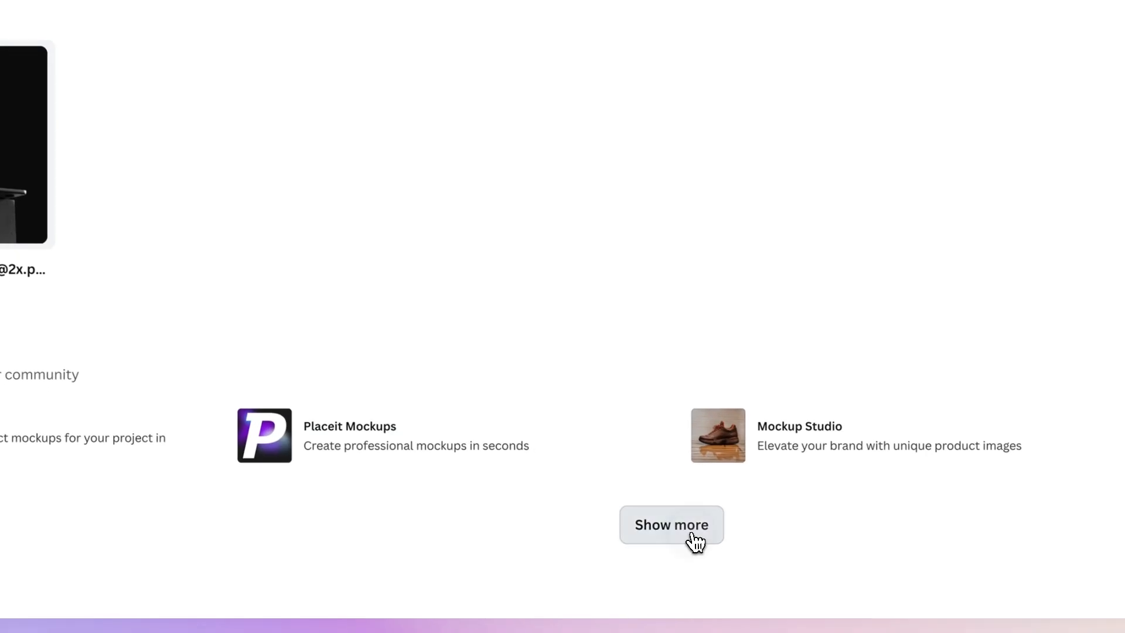
left_click(689, 530)
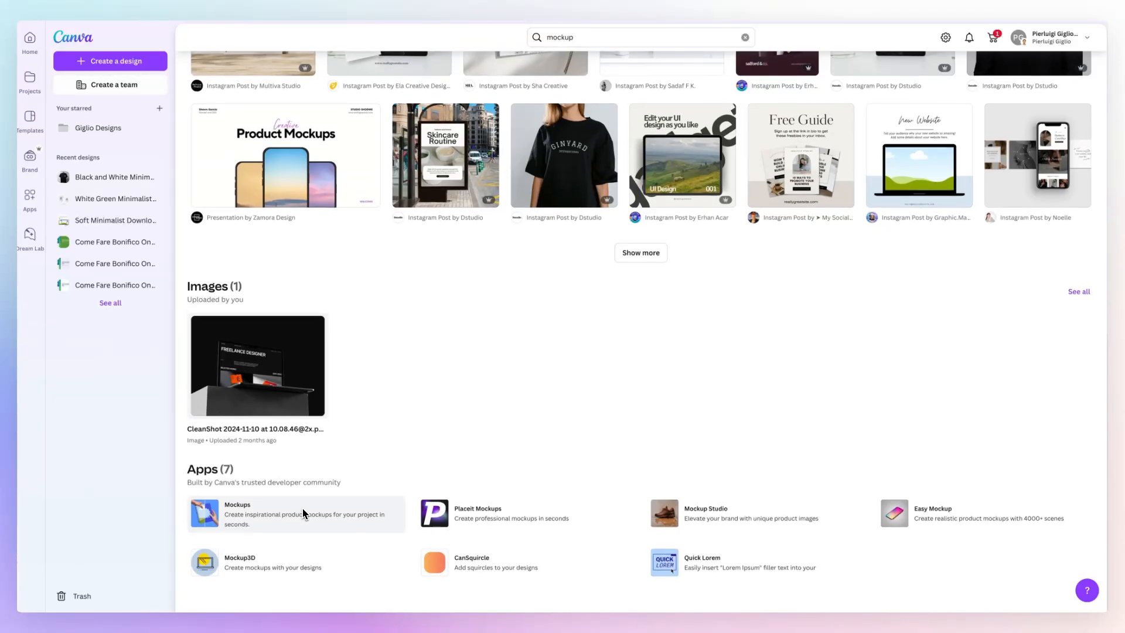
scroll(344, 478, "up", 3)
scroll(382, 444, "up", 3)
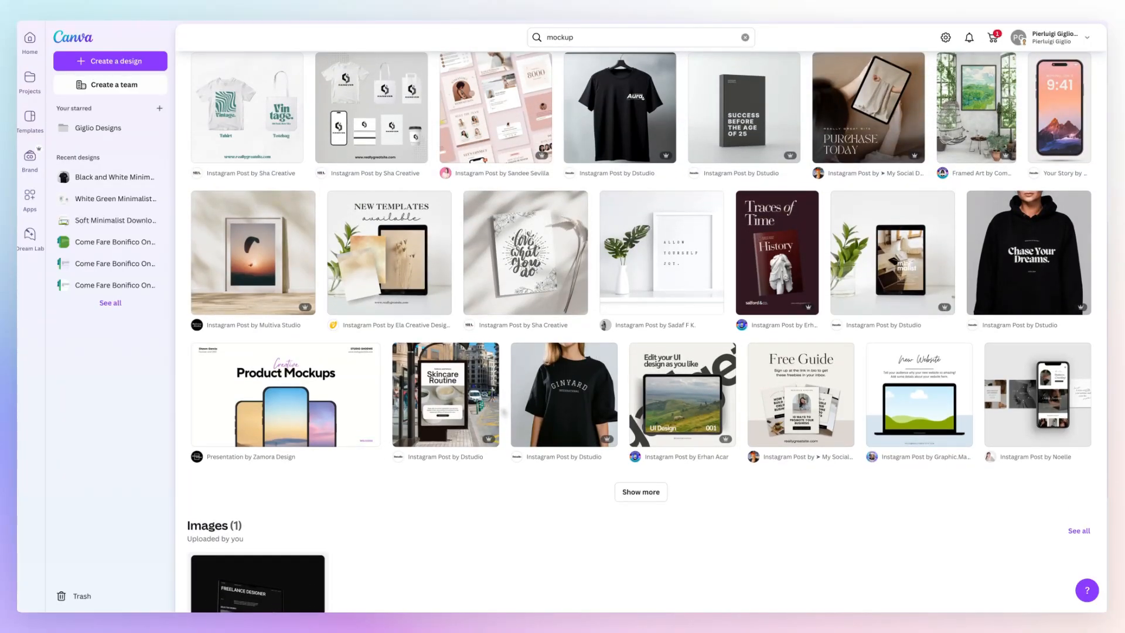
scroll(381, 444, "up", 2)
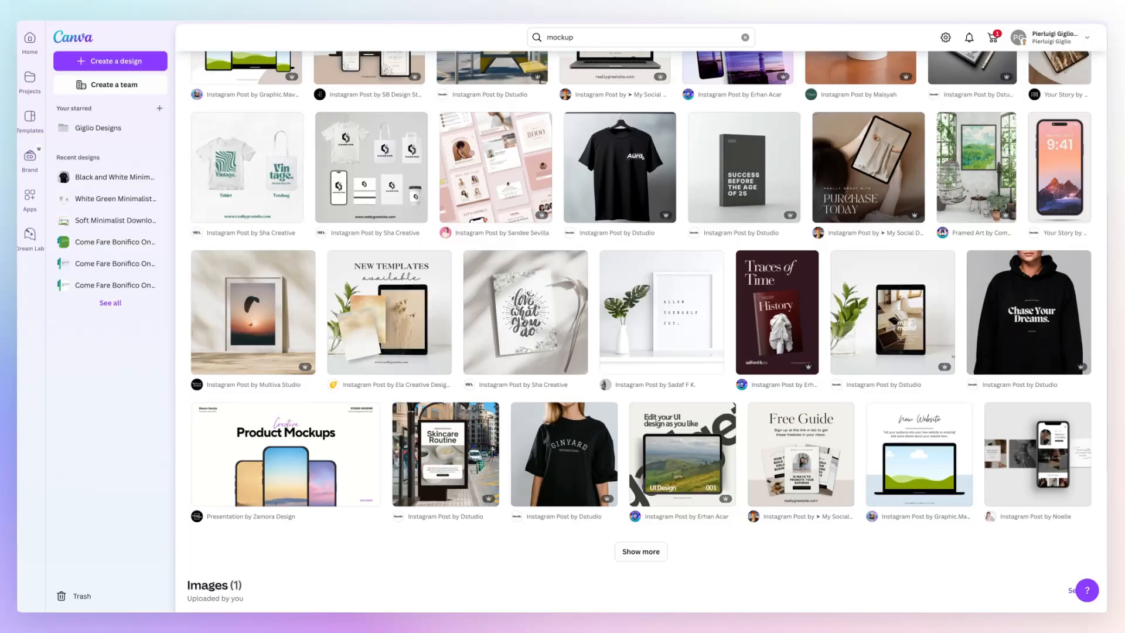
scroll(516, 404, "up", 1)
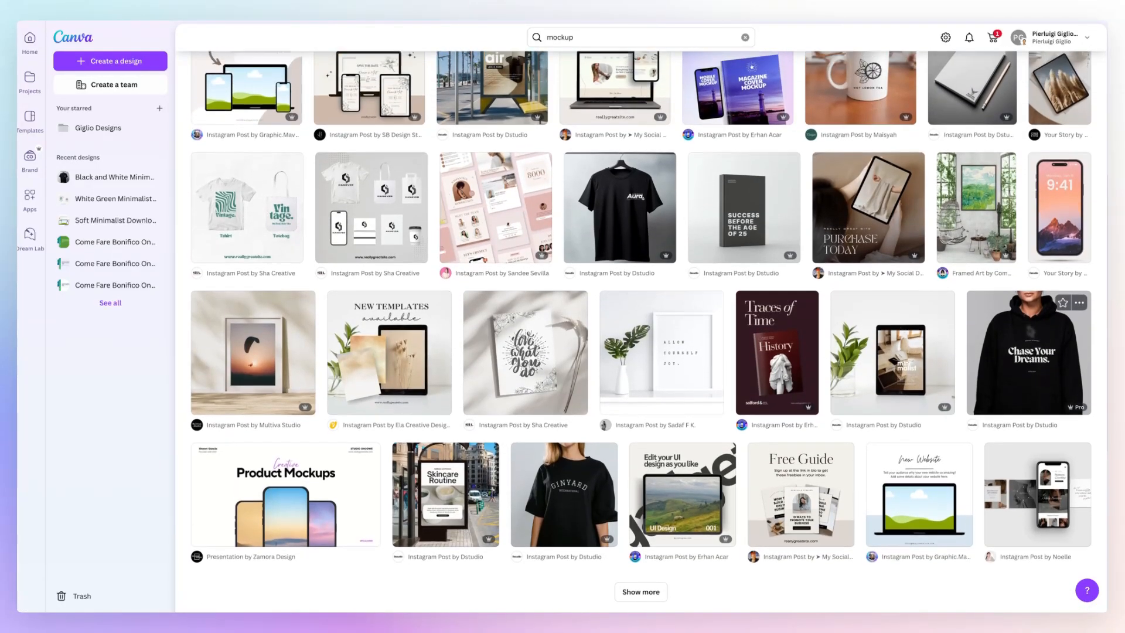
scroll(670, 297, "up", 2)
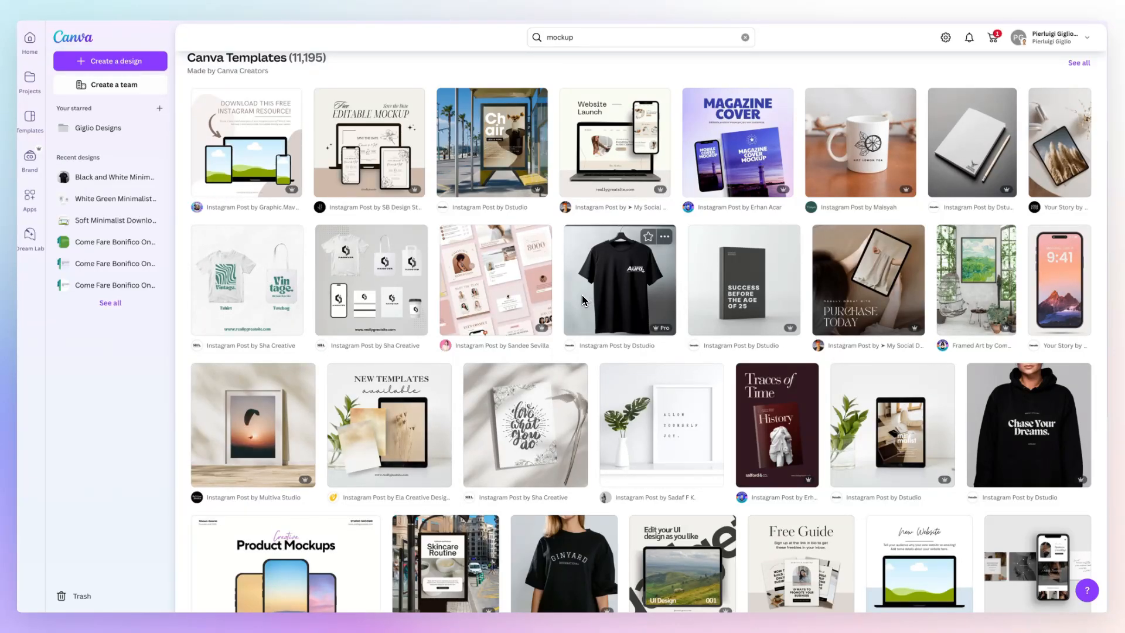
scroll(615, 299, "down", 1)
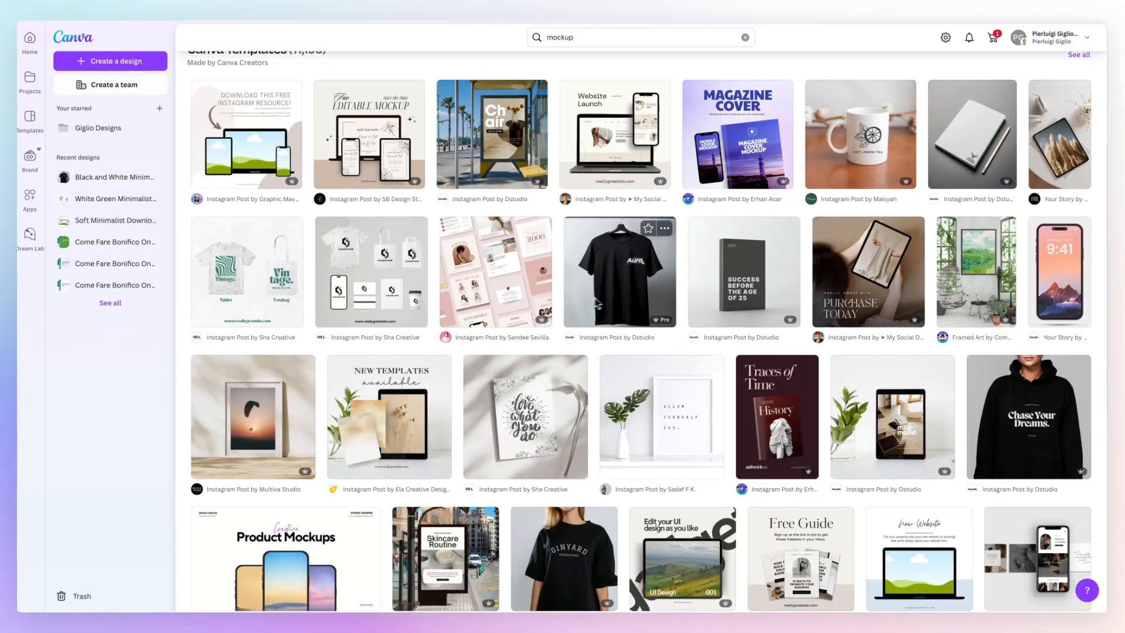